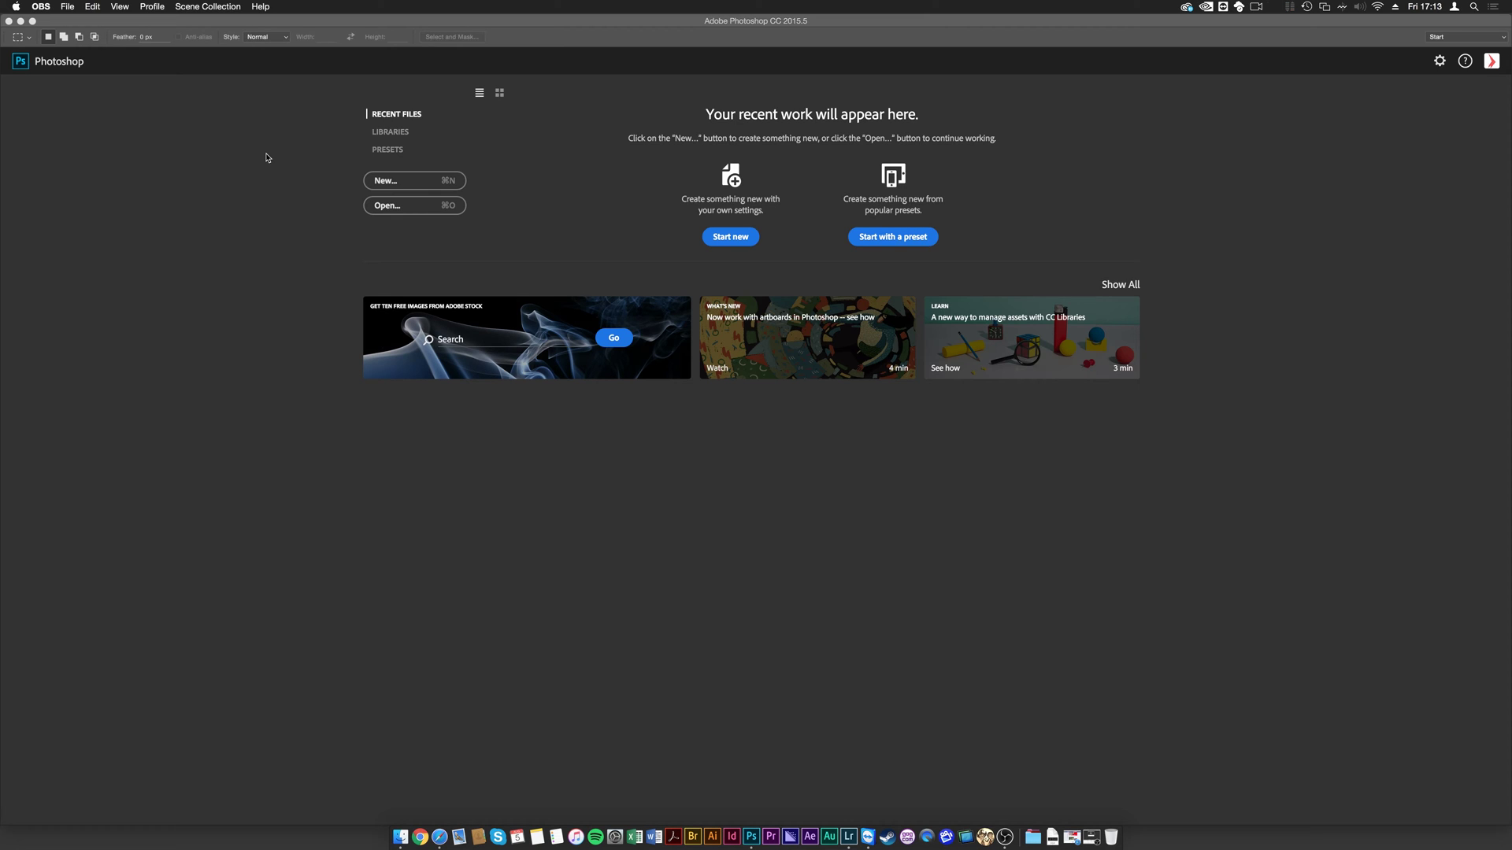
pyautogui.click(267, 158)
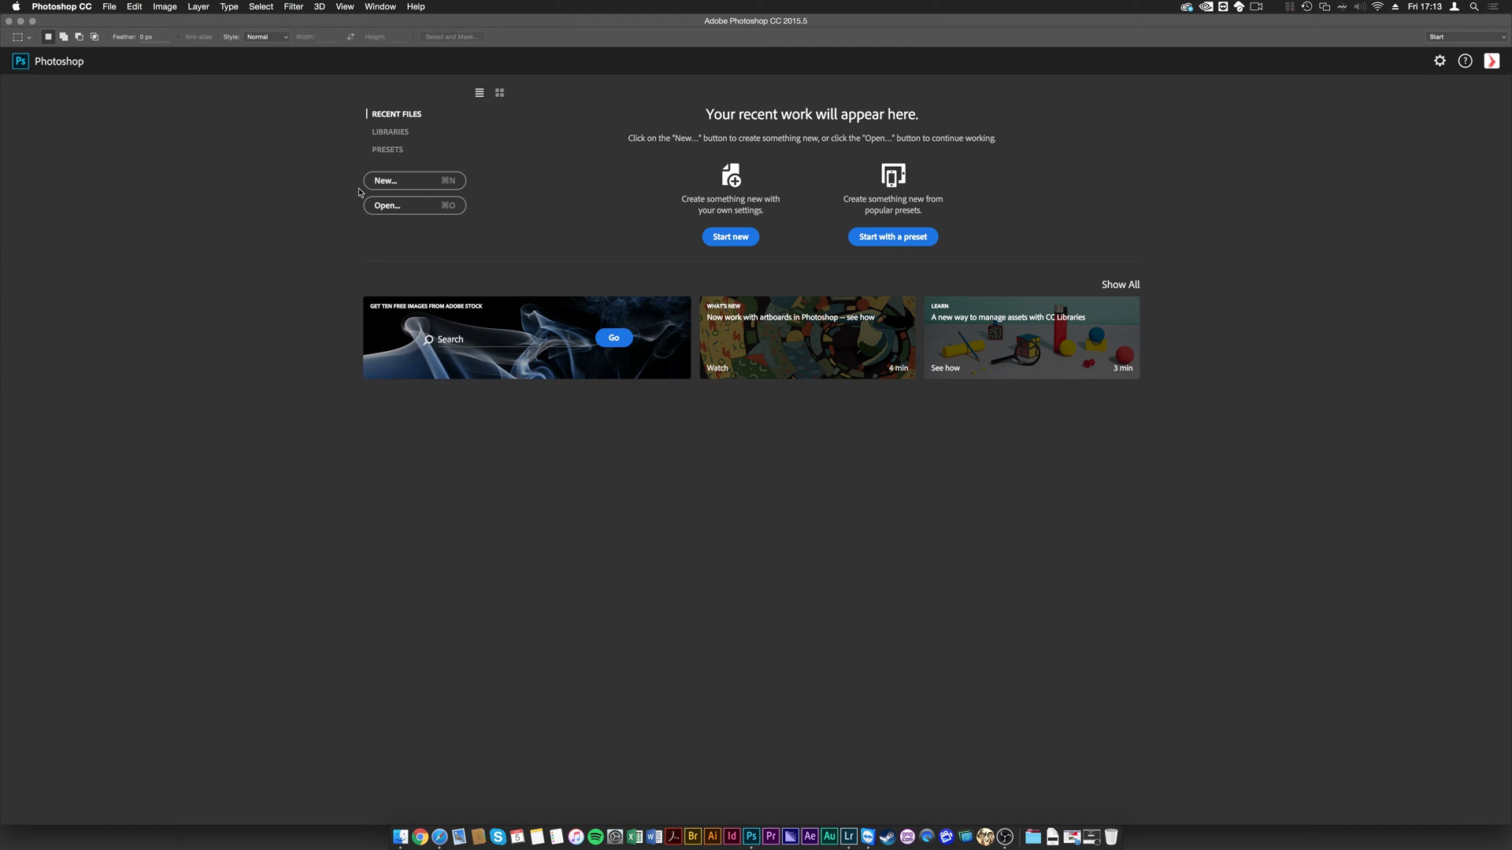
pyautogui.click(87, 6)
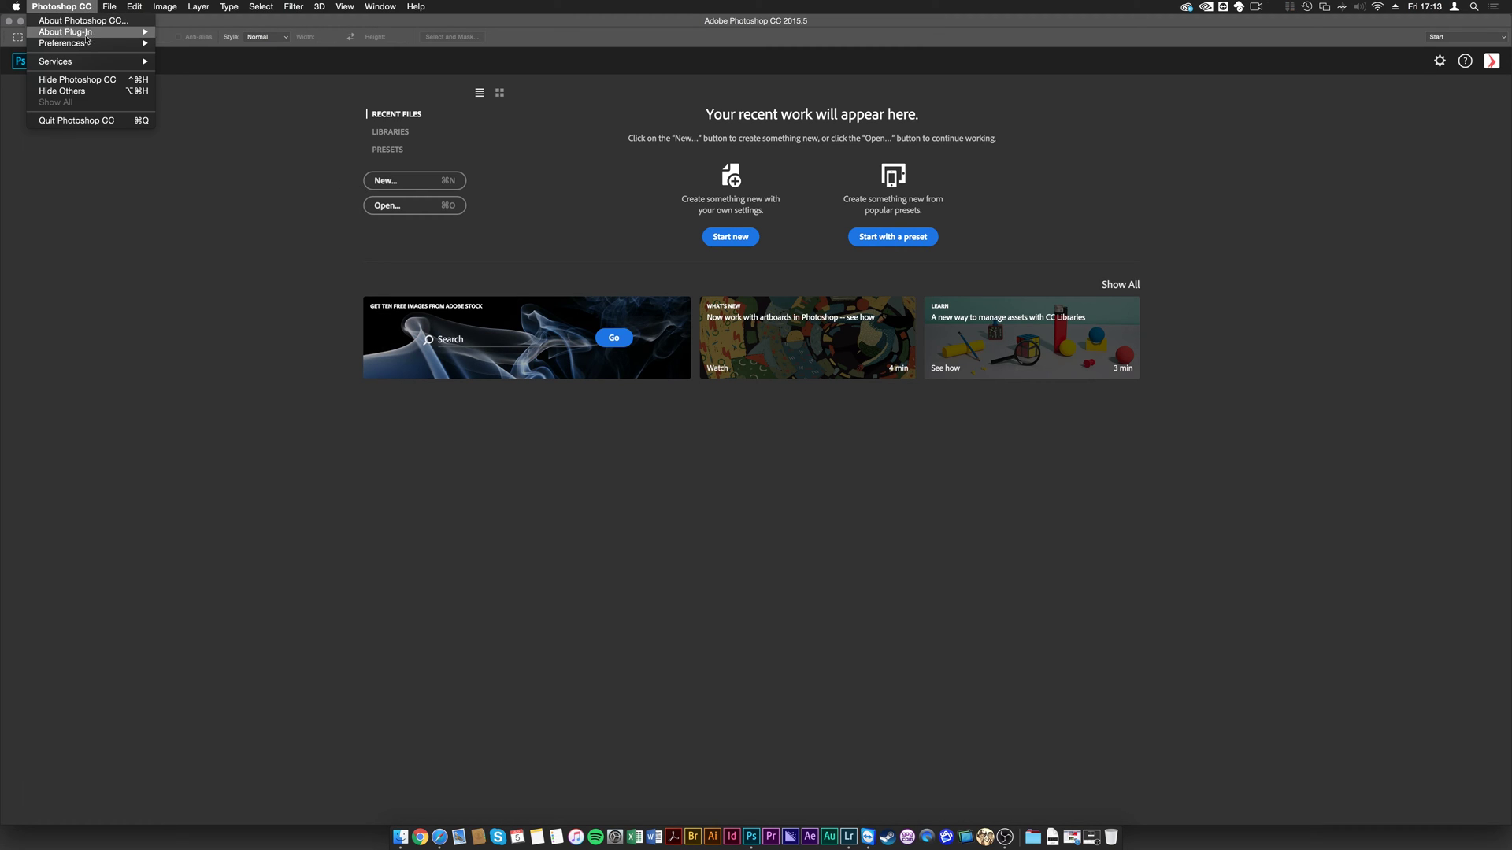
pyautogui.moveTo(87, 44)
pyautogui.click(186, 43)
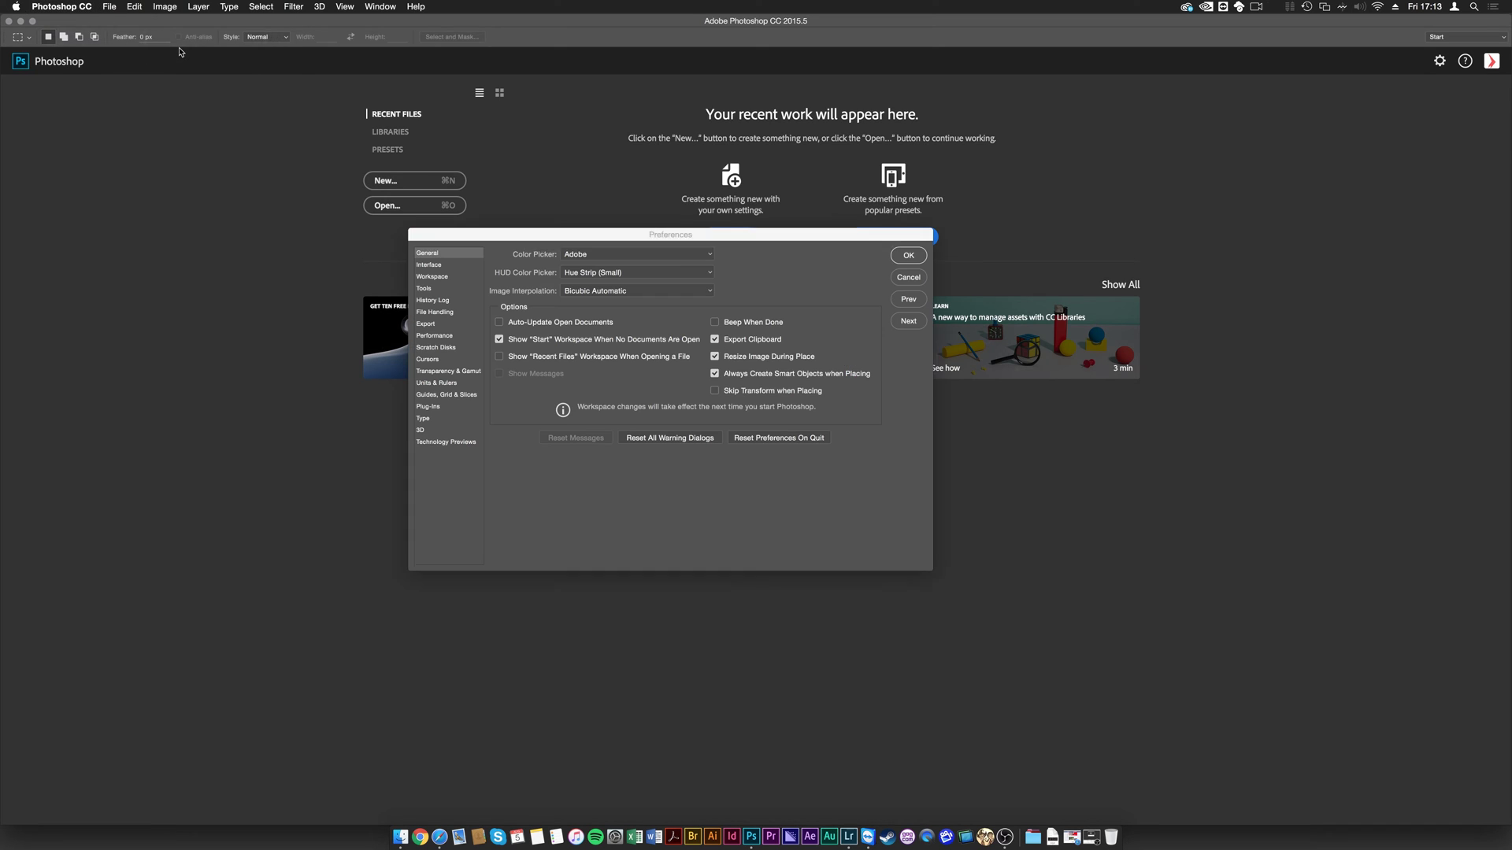
pyautogui.press('Return')
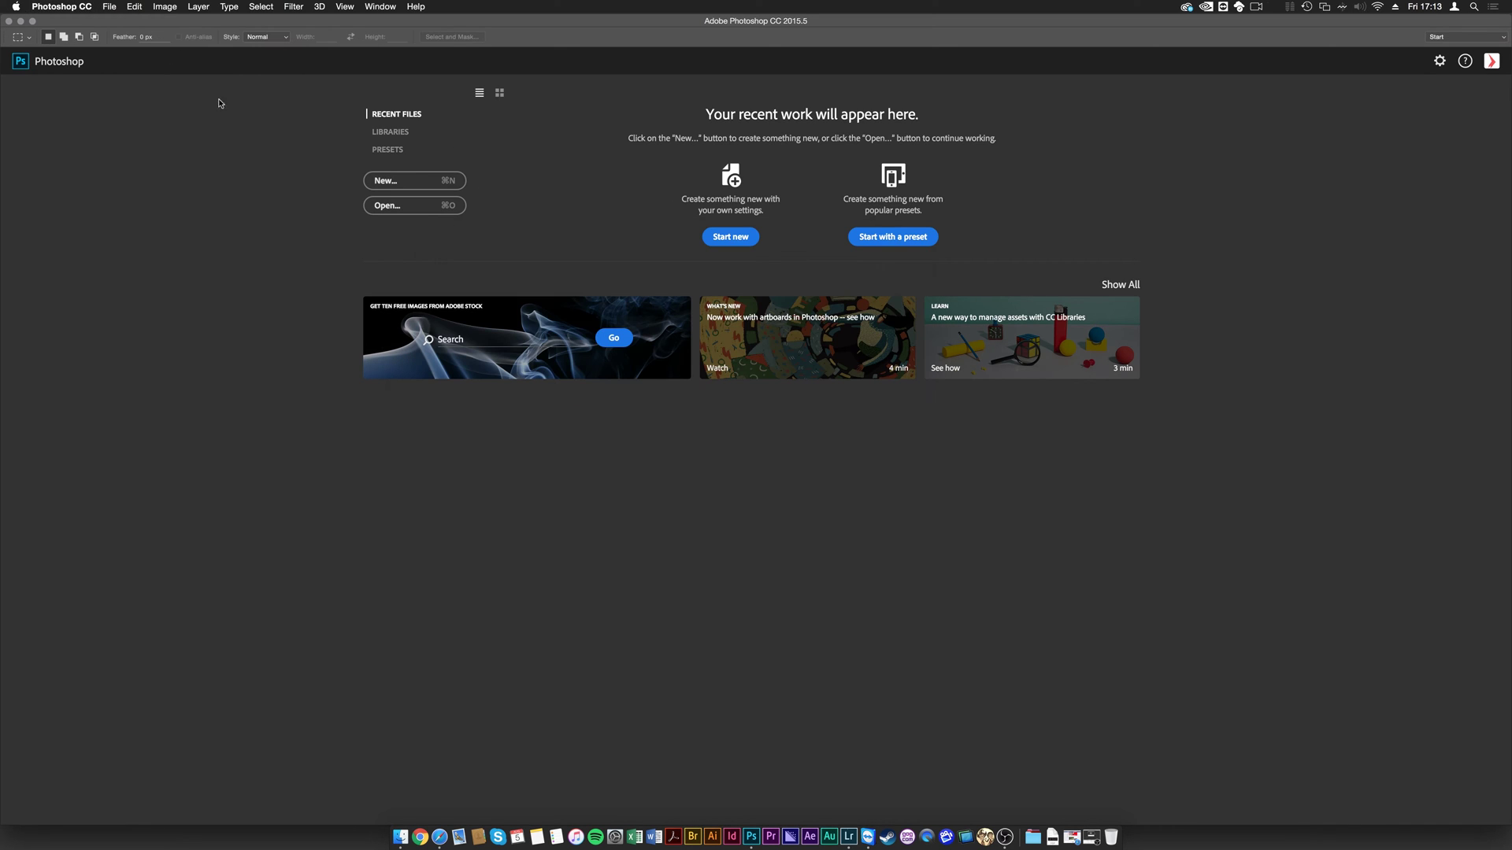
pyautogui.click(134, 7)
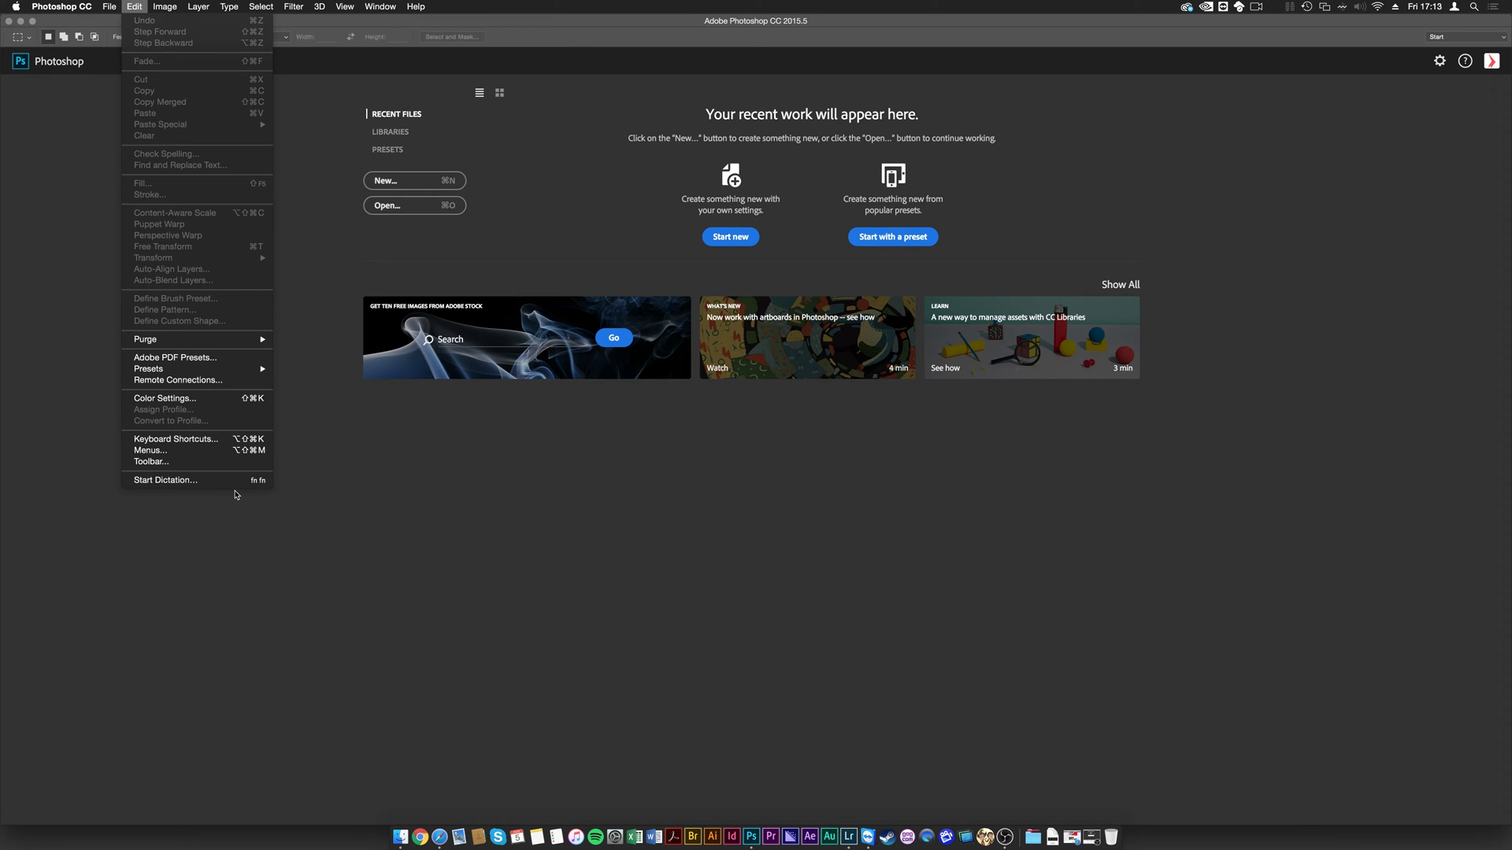
pyautogui.click(252, 514)
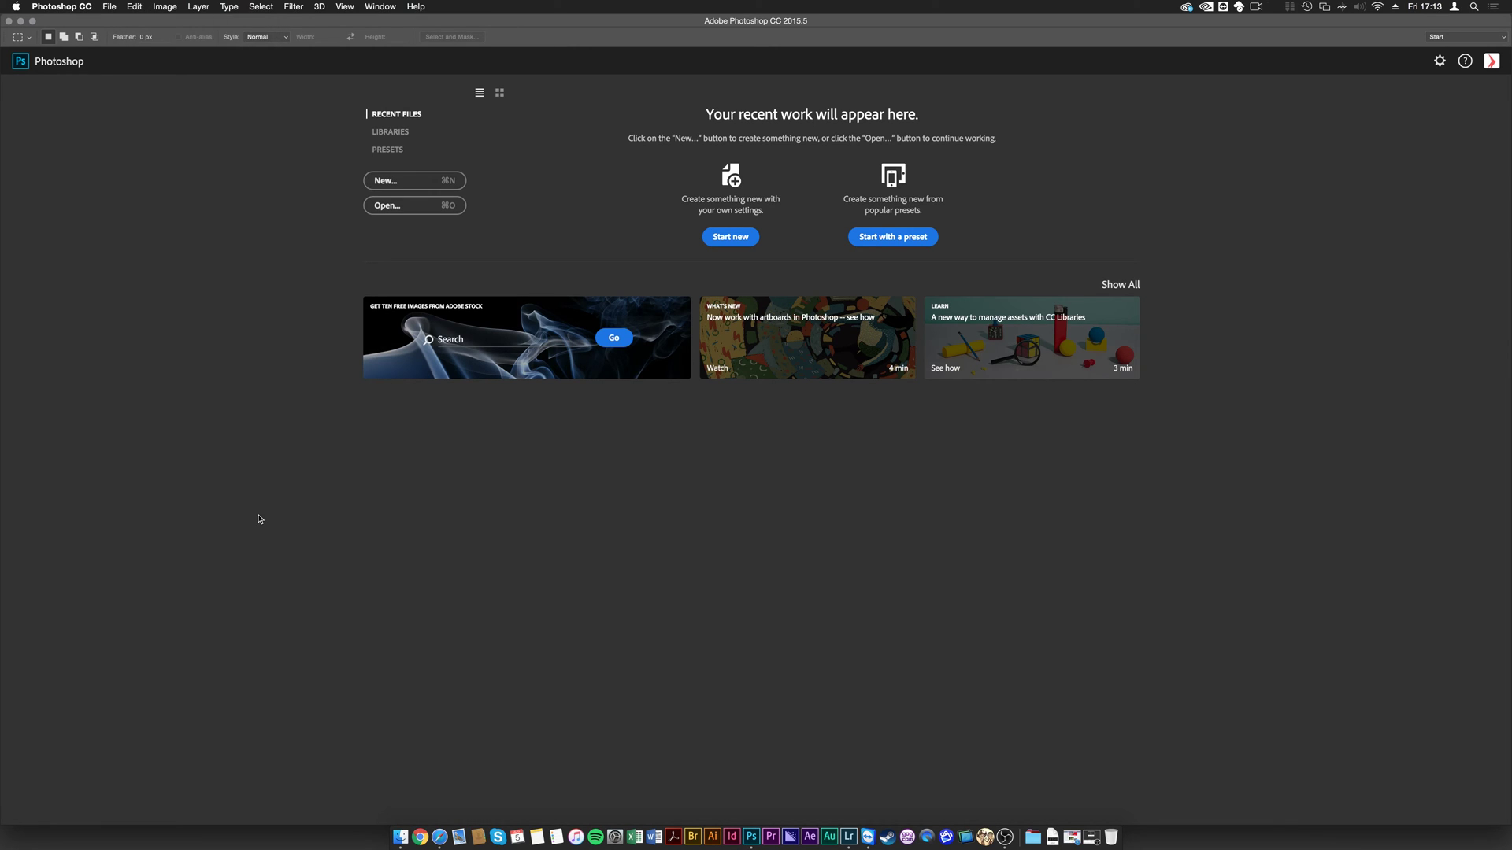
# Step: Choose the darkest color theme in the Interface preferences and check which UI languages are offered
pyautogui.press('super+k')
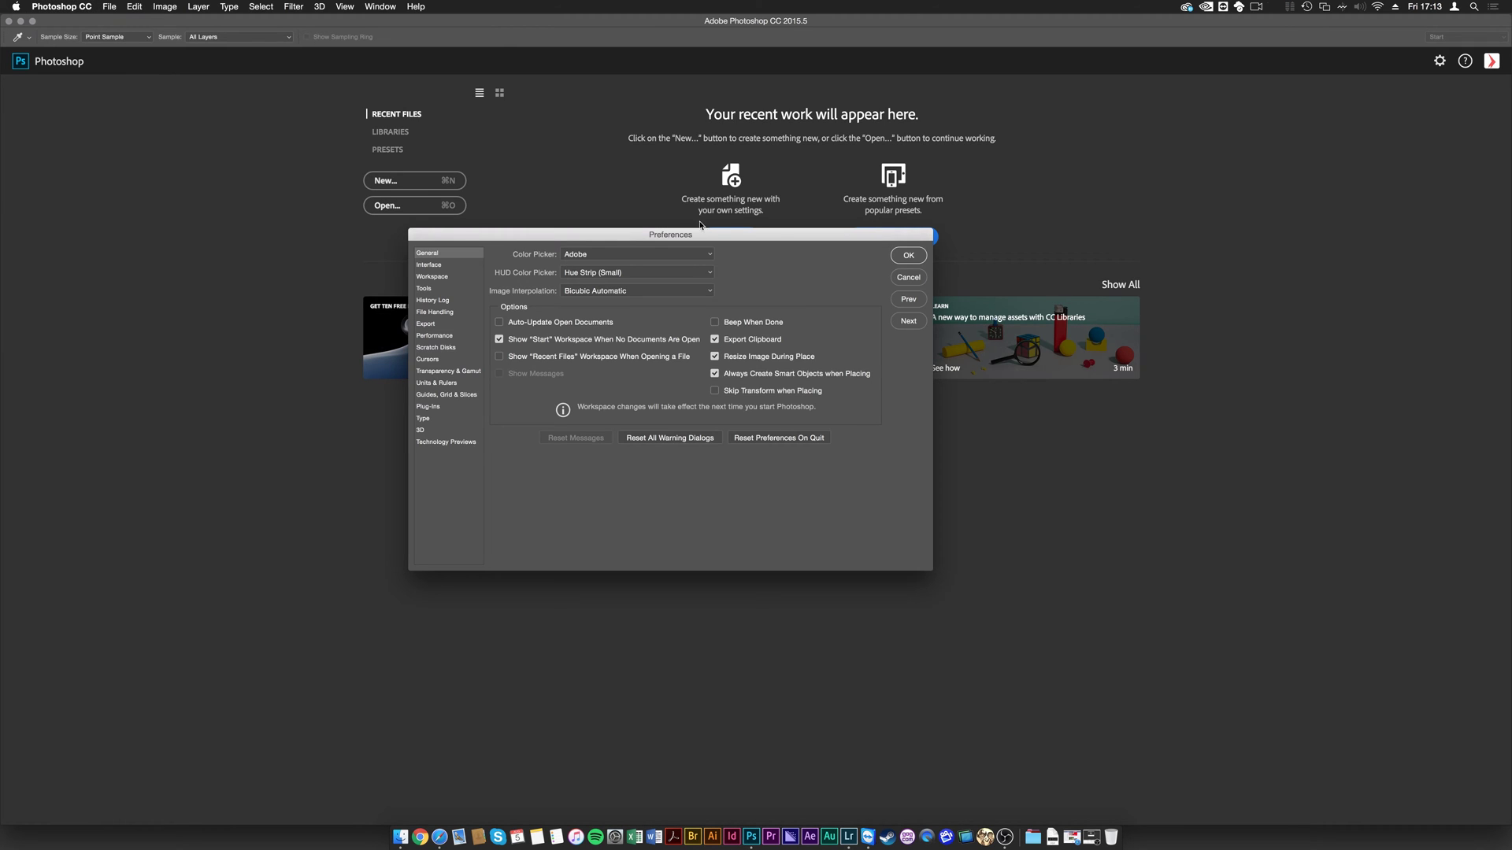
pyautogui.moveTo(692, 237); pyautogui.dragTo(842, 245)
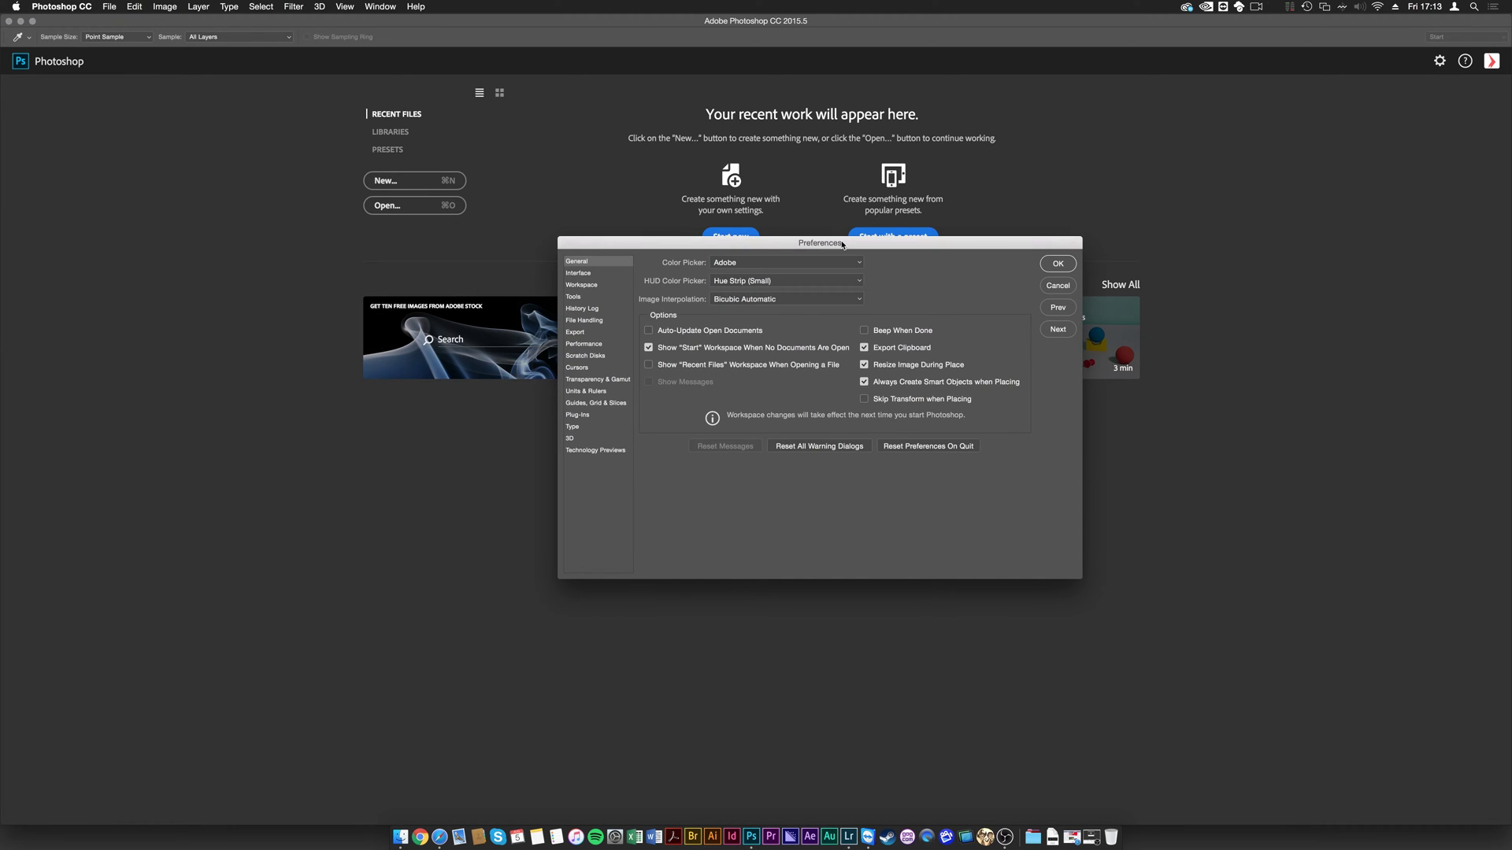
pyautogui.click(618, 274)
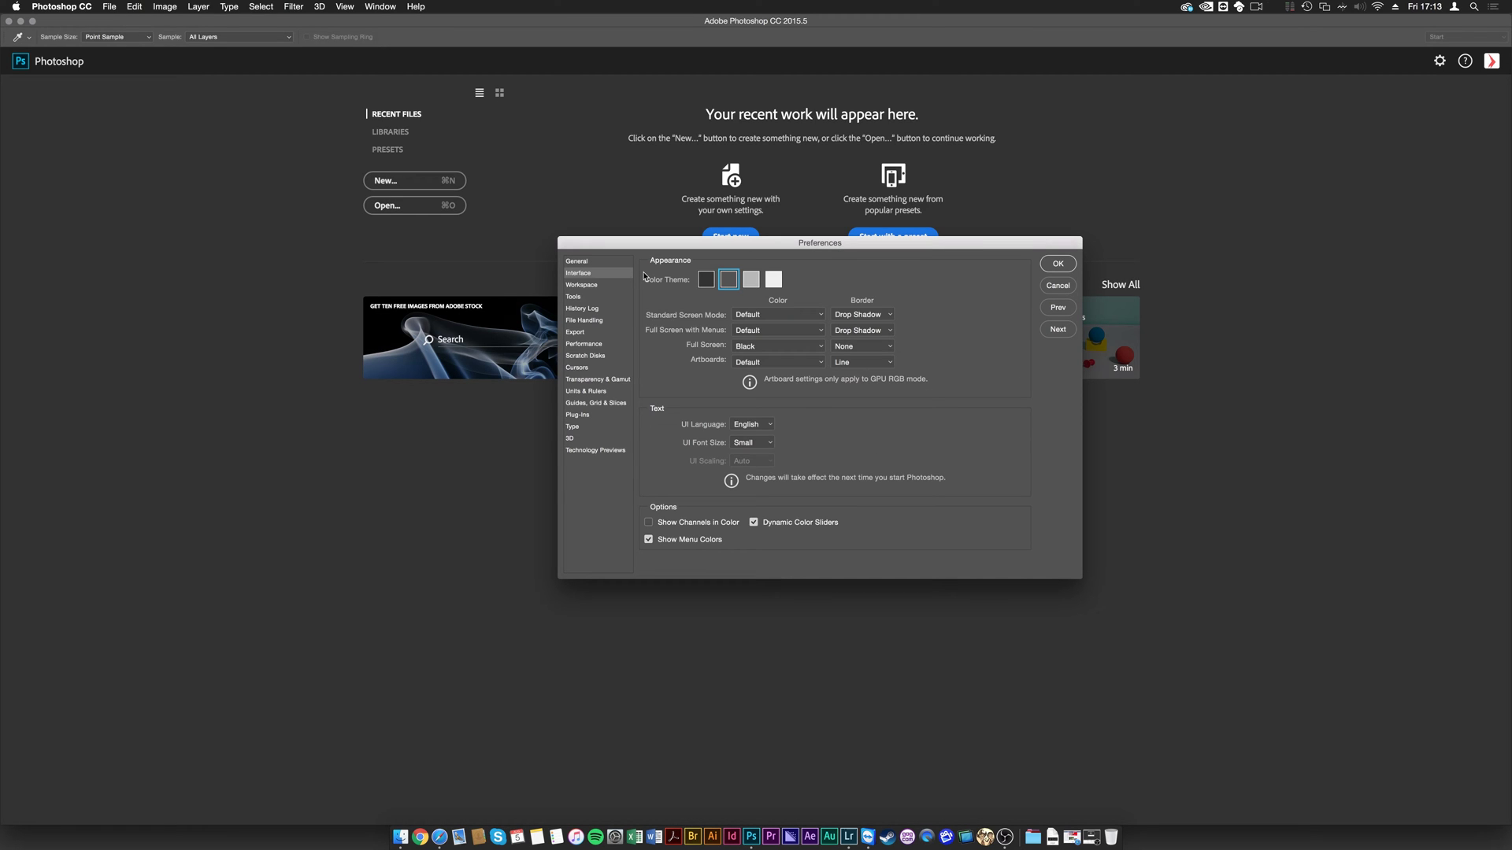
pyautogui.click(706, 280)
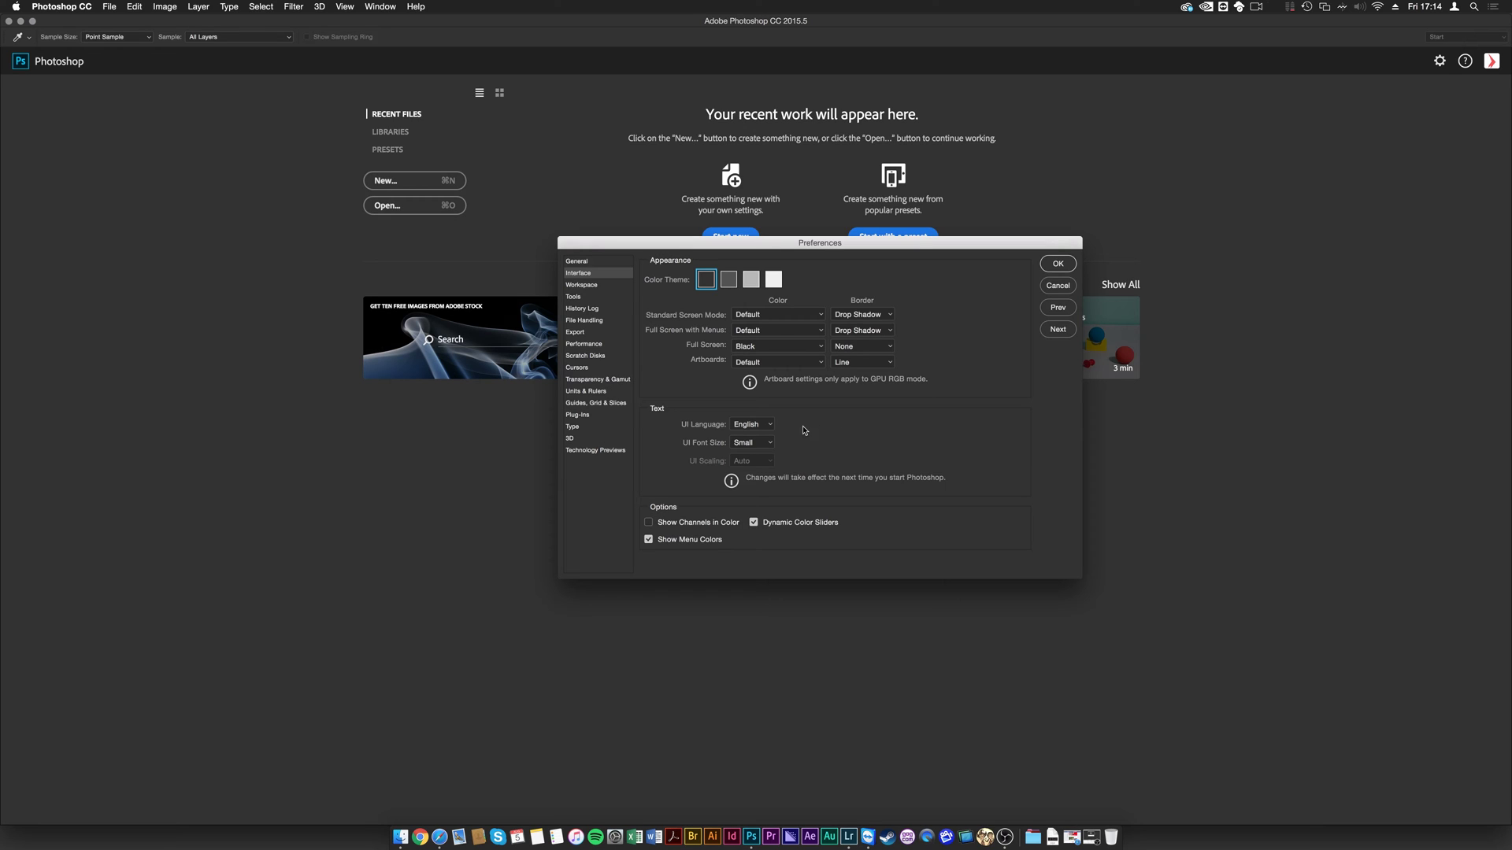
pyautogui.click(772, 427)
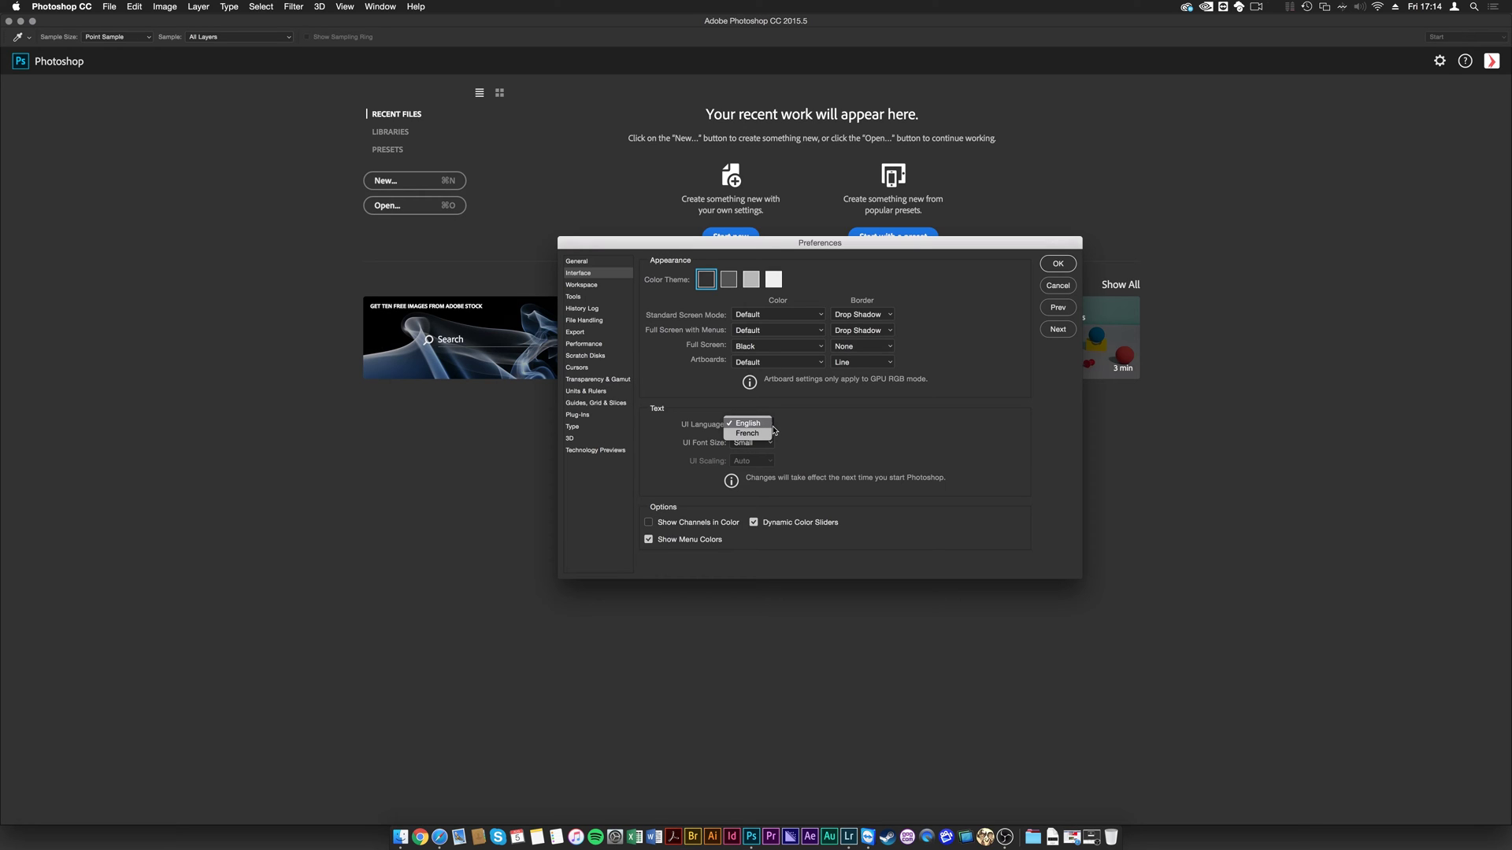
pyautogui.click(839, 424)
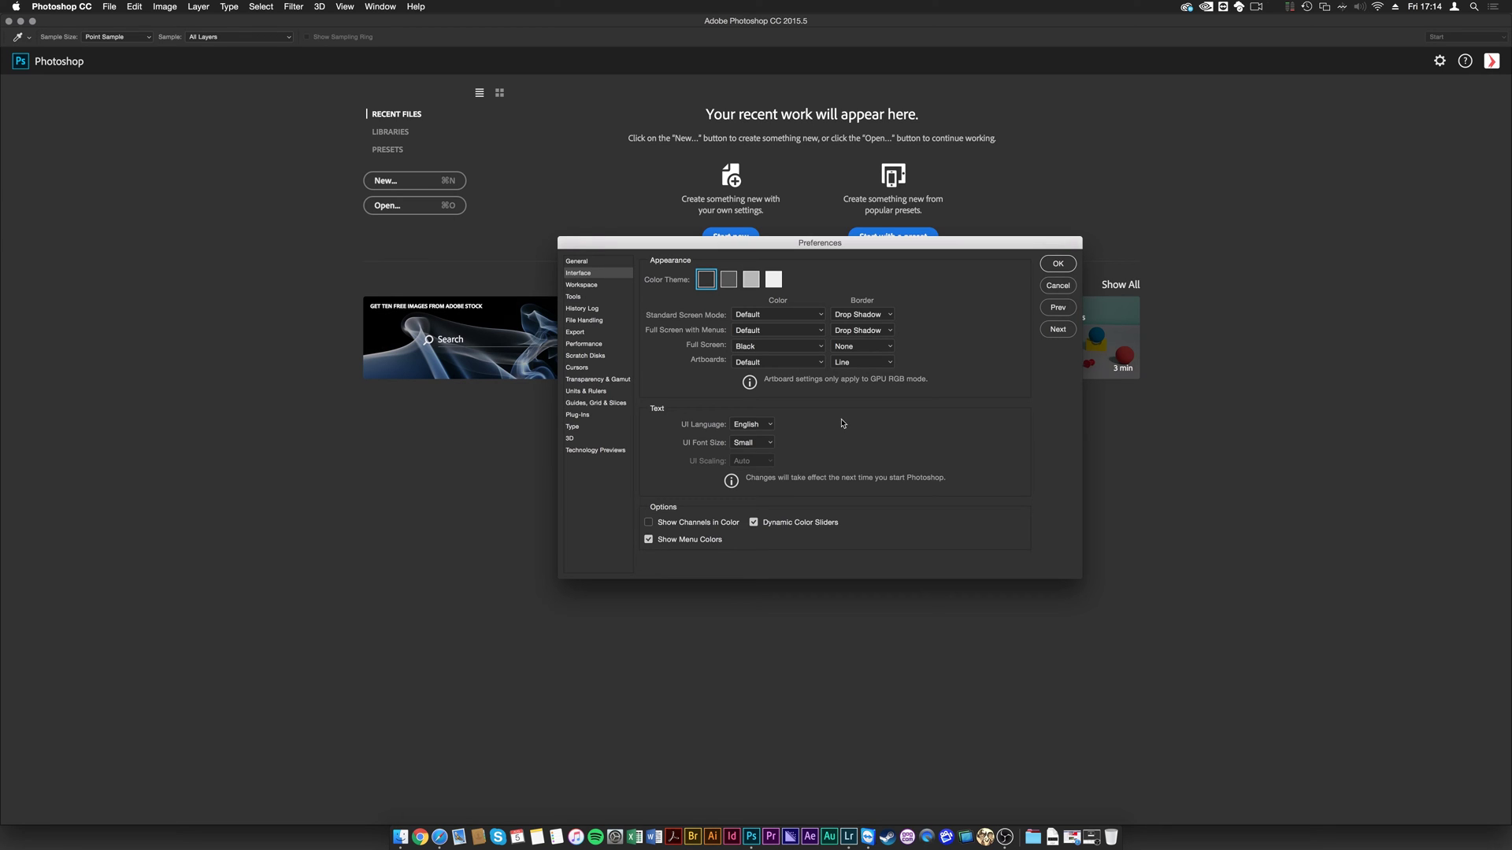
# Step: Set the Creative Cloud app language to English (International) and look through the apps offered for installation
pyautogui.click(1186, 6)
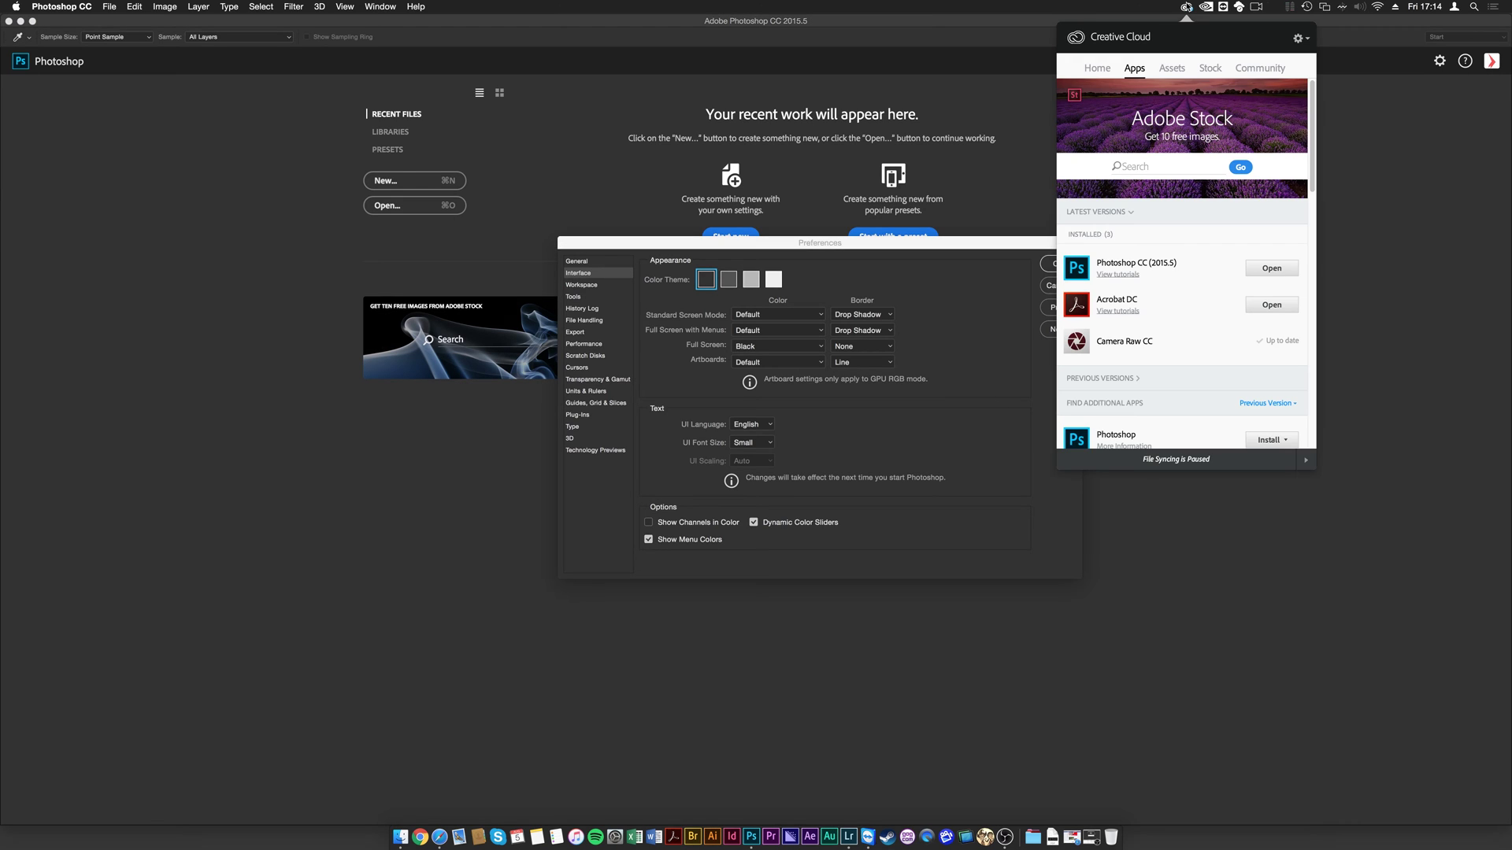
pyautogui.click(1308, 42)
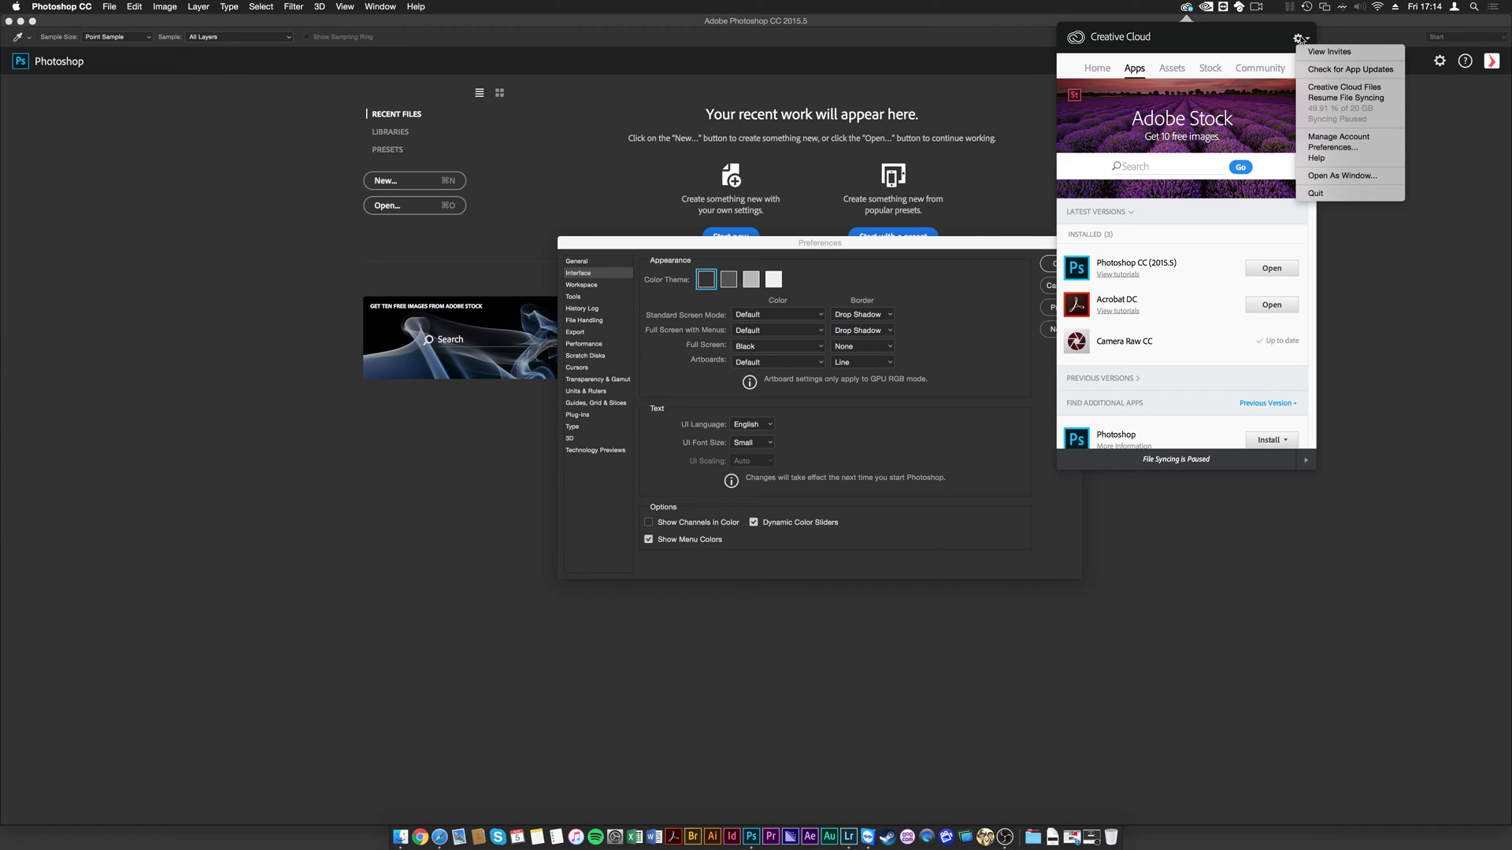
pyautogui.click(1333, 148)
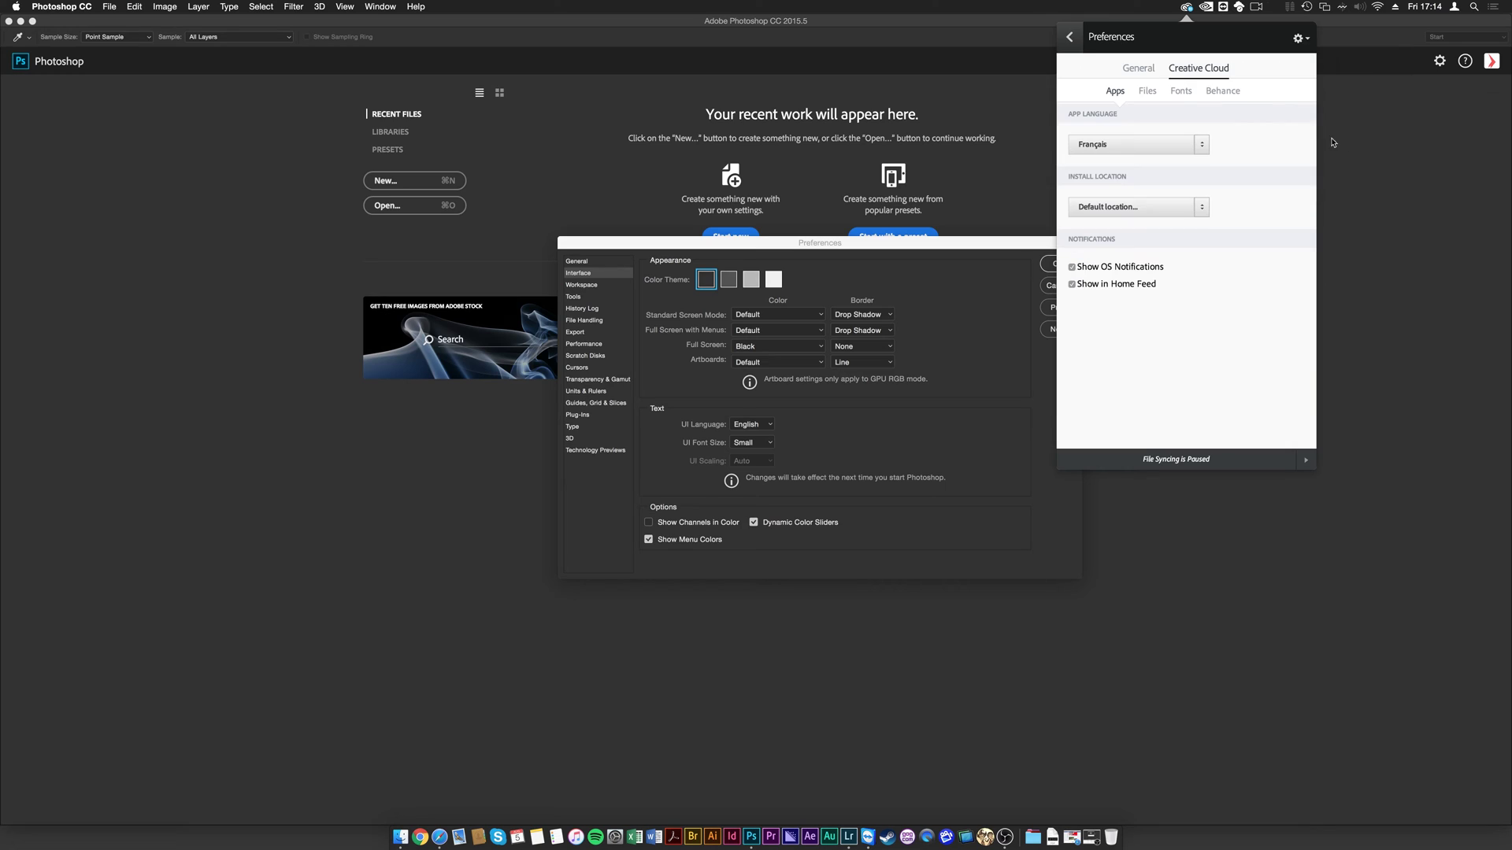
pyautogui.click(1202, 149)
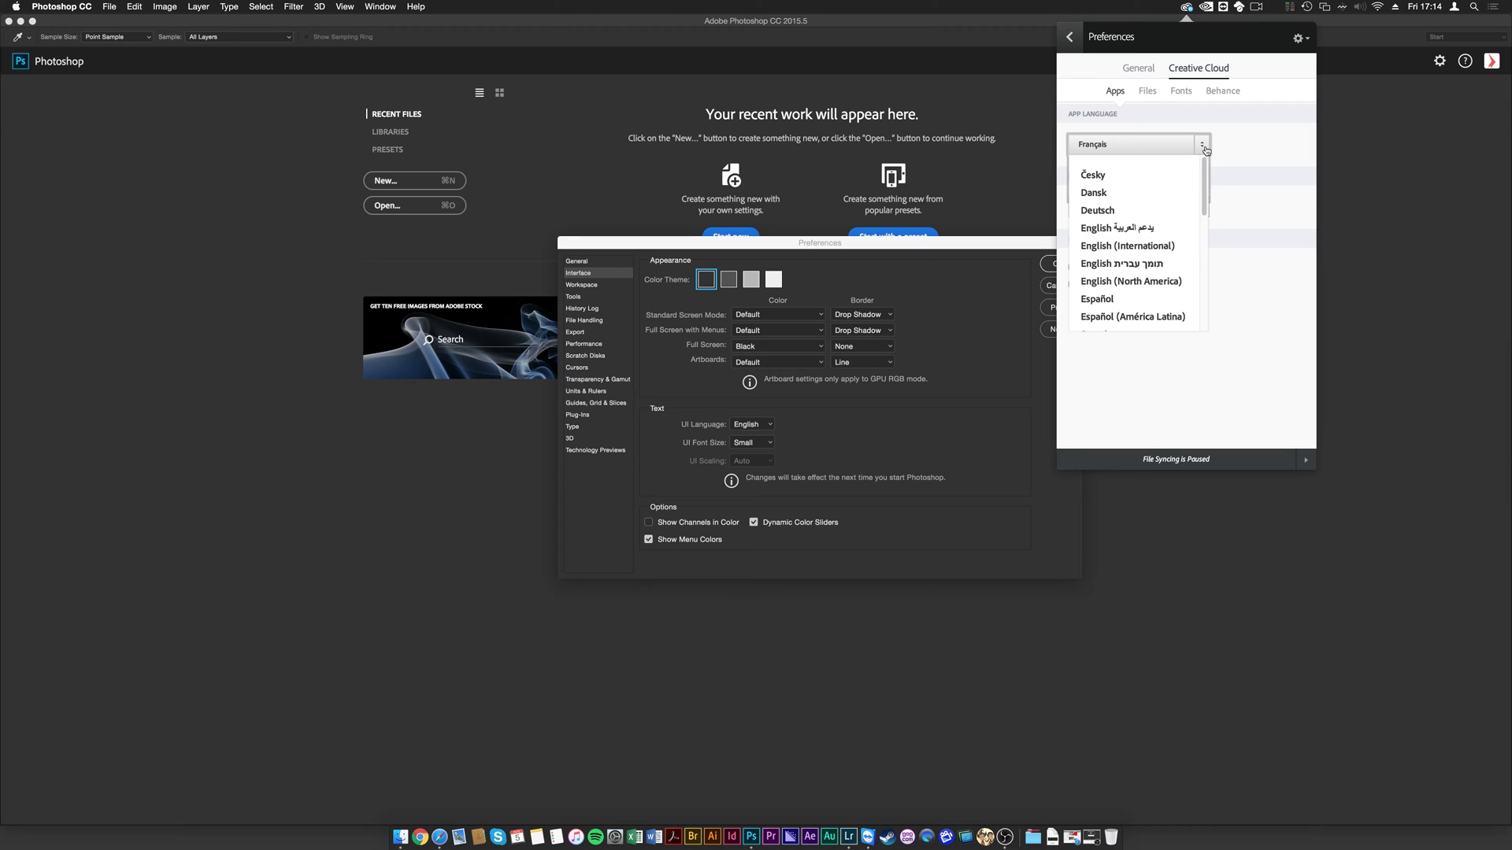
pyautogui.click(1154, 249)
pyautogui.click(1070, 36)
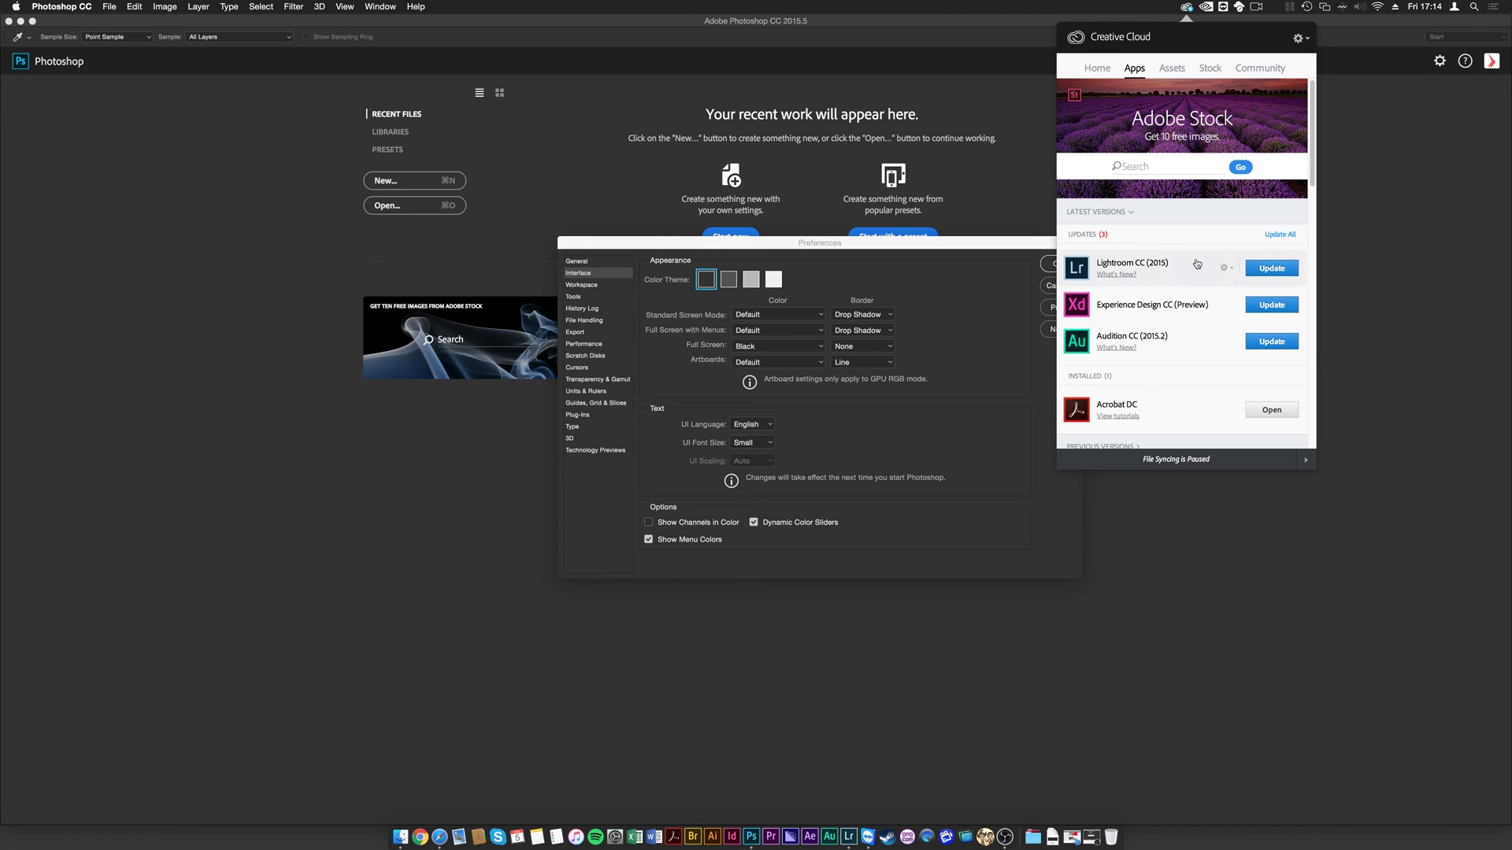
pyautogui.scroll(-5, 1188, 252)
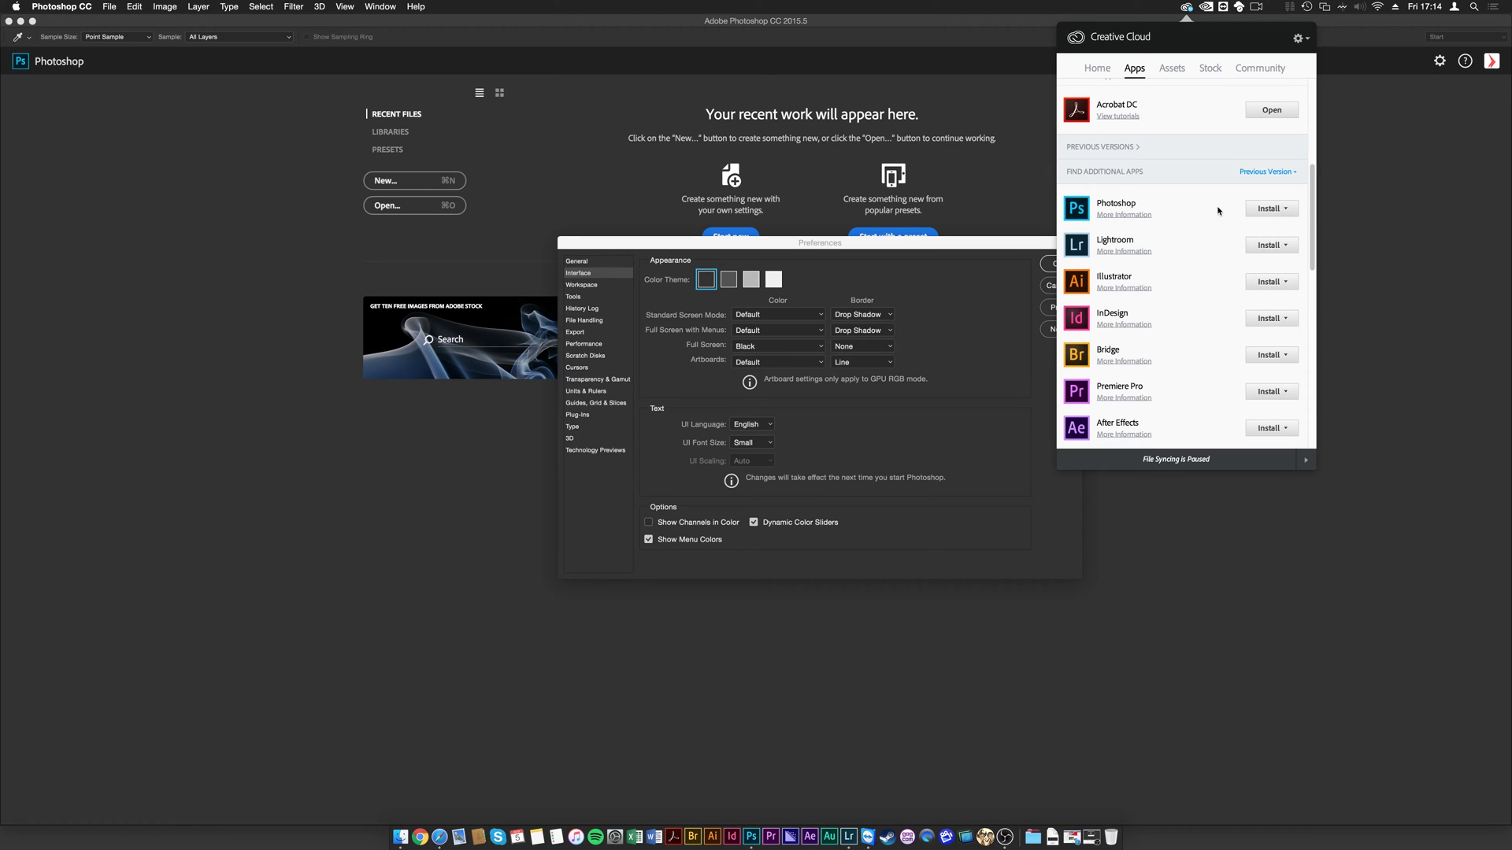
pyautogui.scroll(1, 1216, 203)
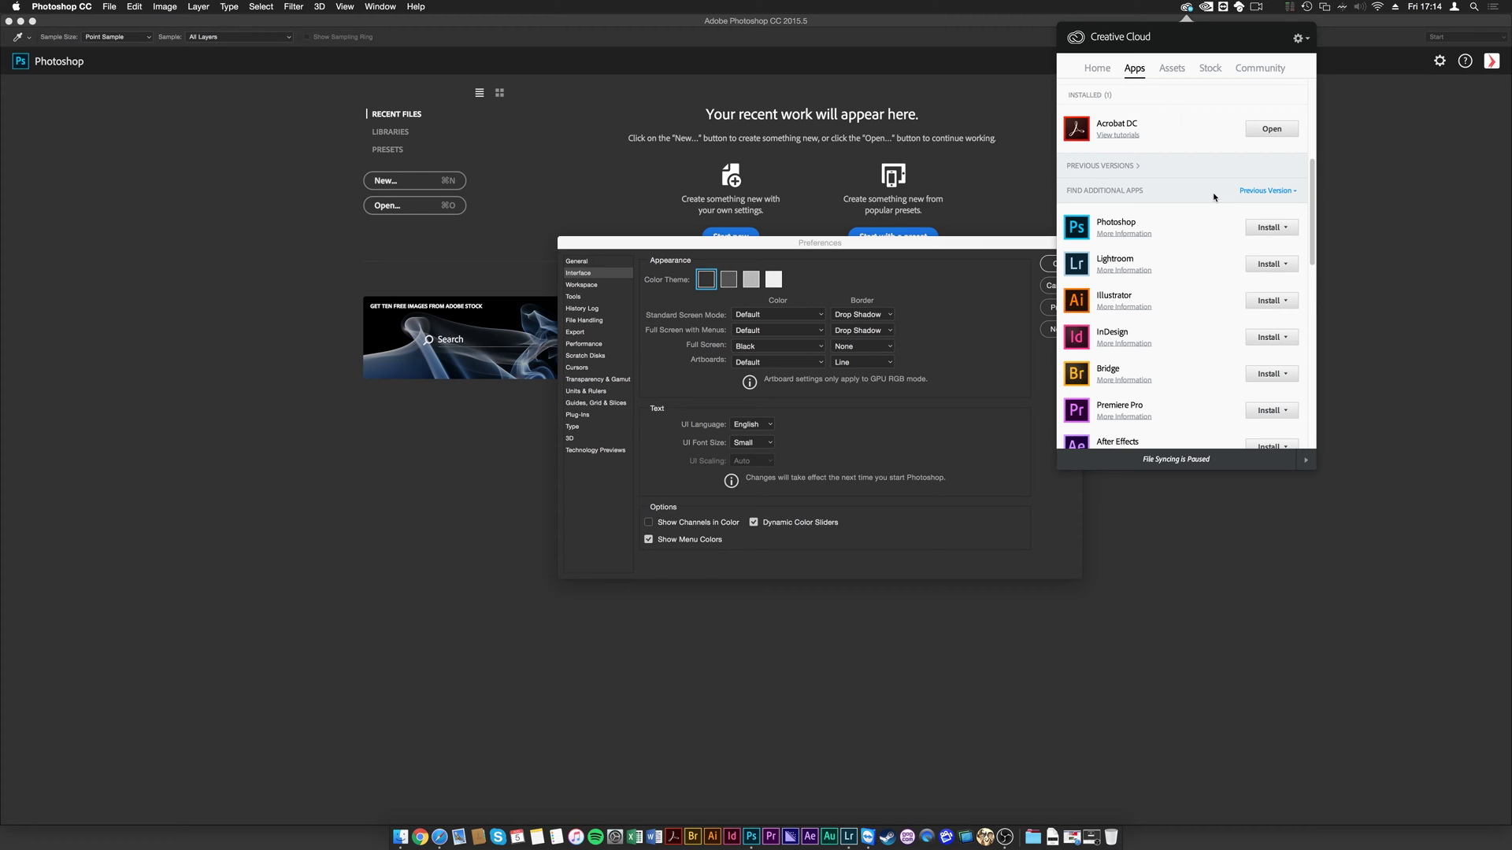
pyautogui.scroll(5, 1214, 197)
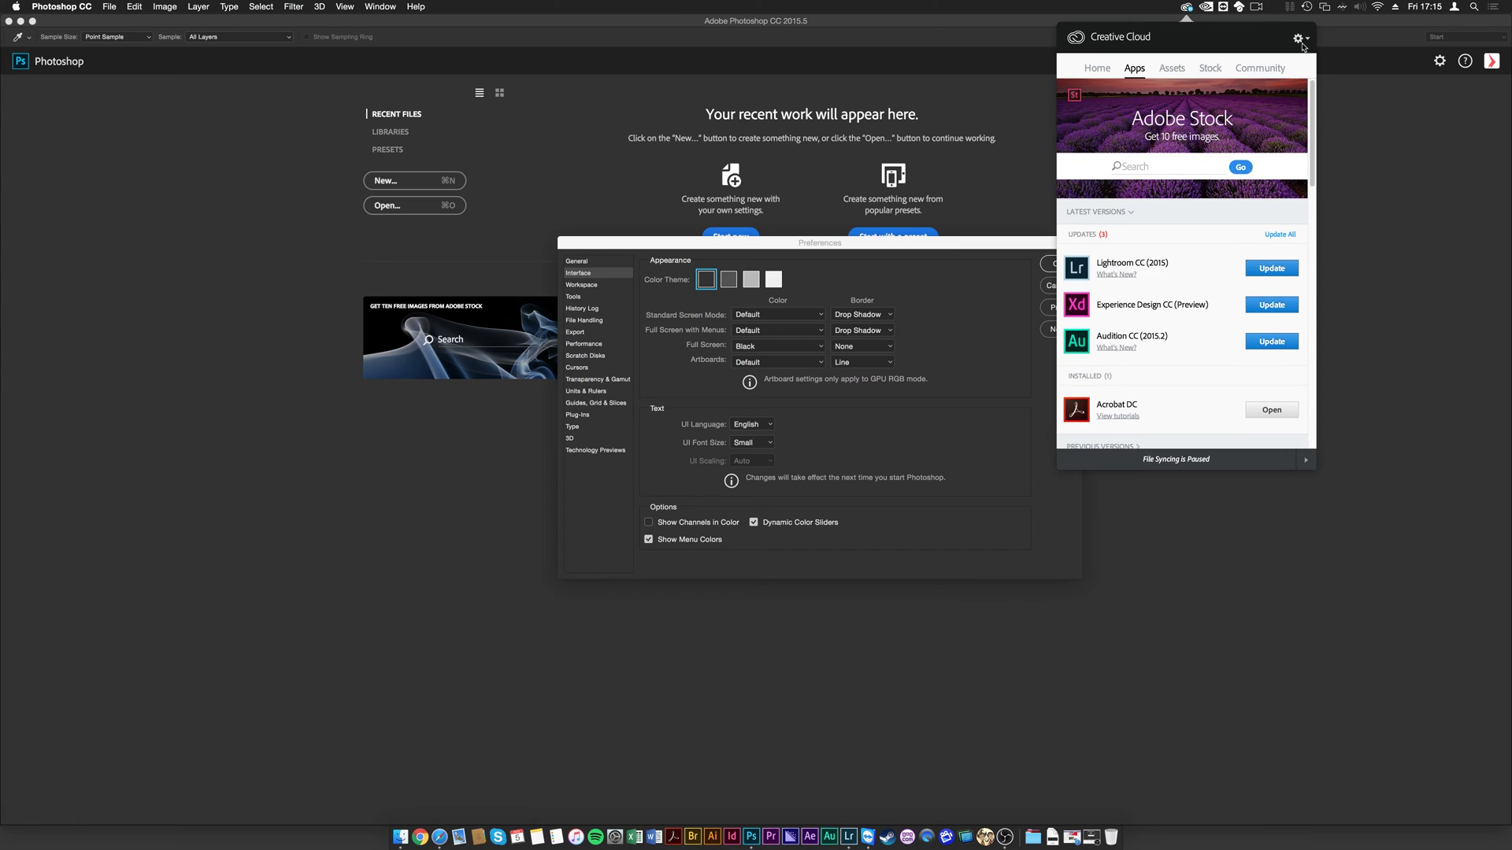
# Step: Set the Creative Cloud app language to Français and return to the Photoshop Interface preferences
pyautogui.click(1298, 38)
pyautogui.click(1333, 147)
pyautogui.click(1205, 147)
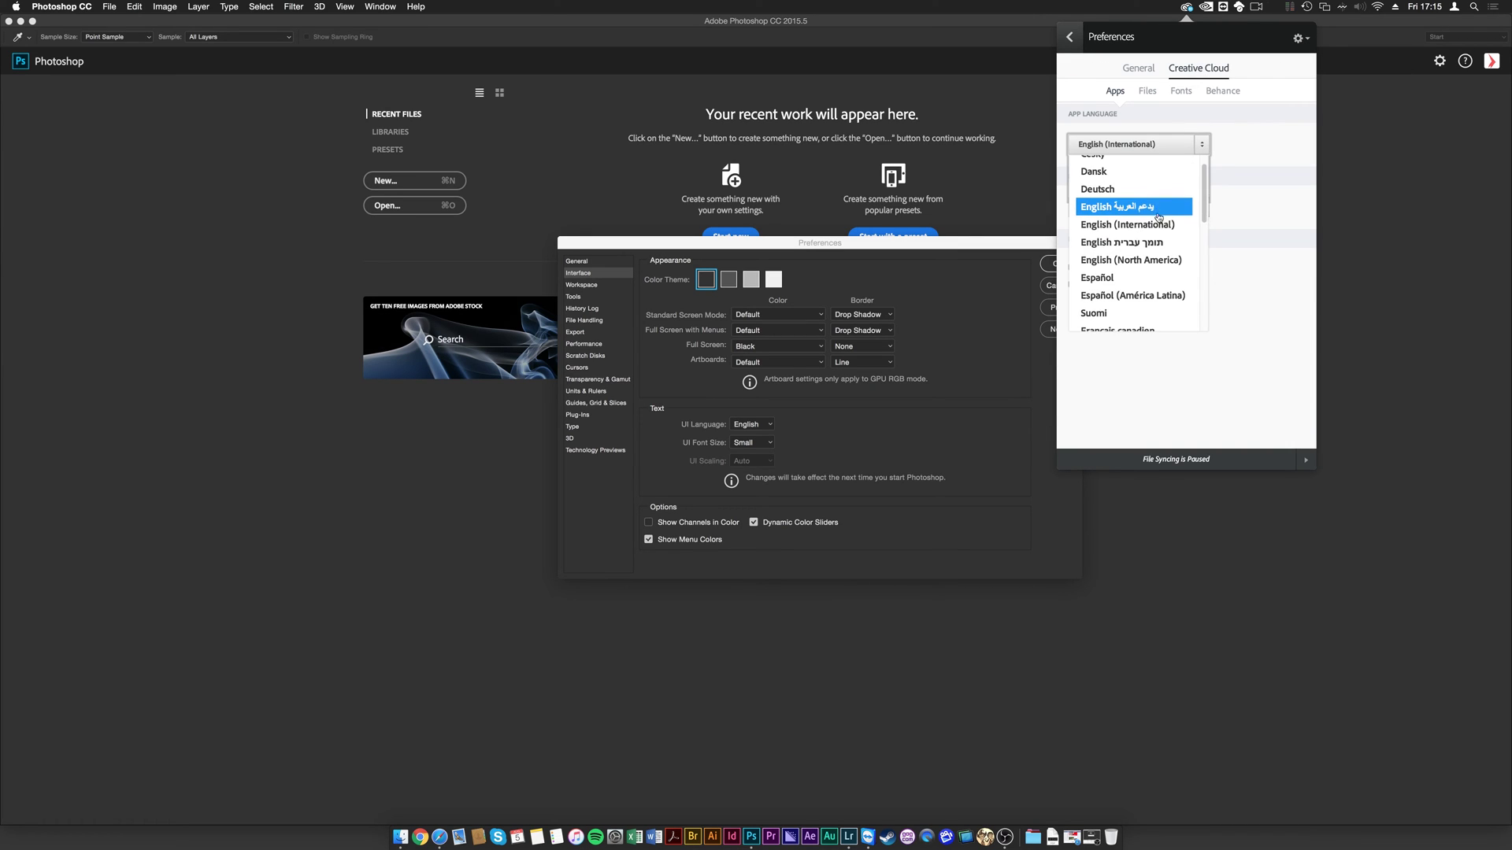
pyautogui.scroll(-5, 1152, 214)
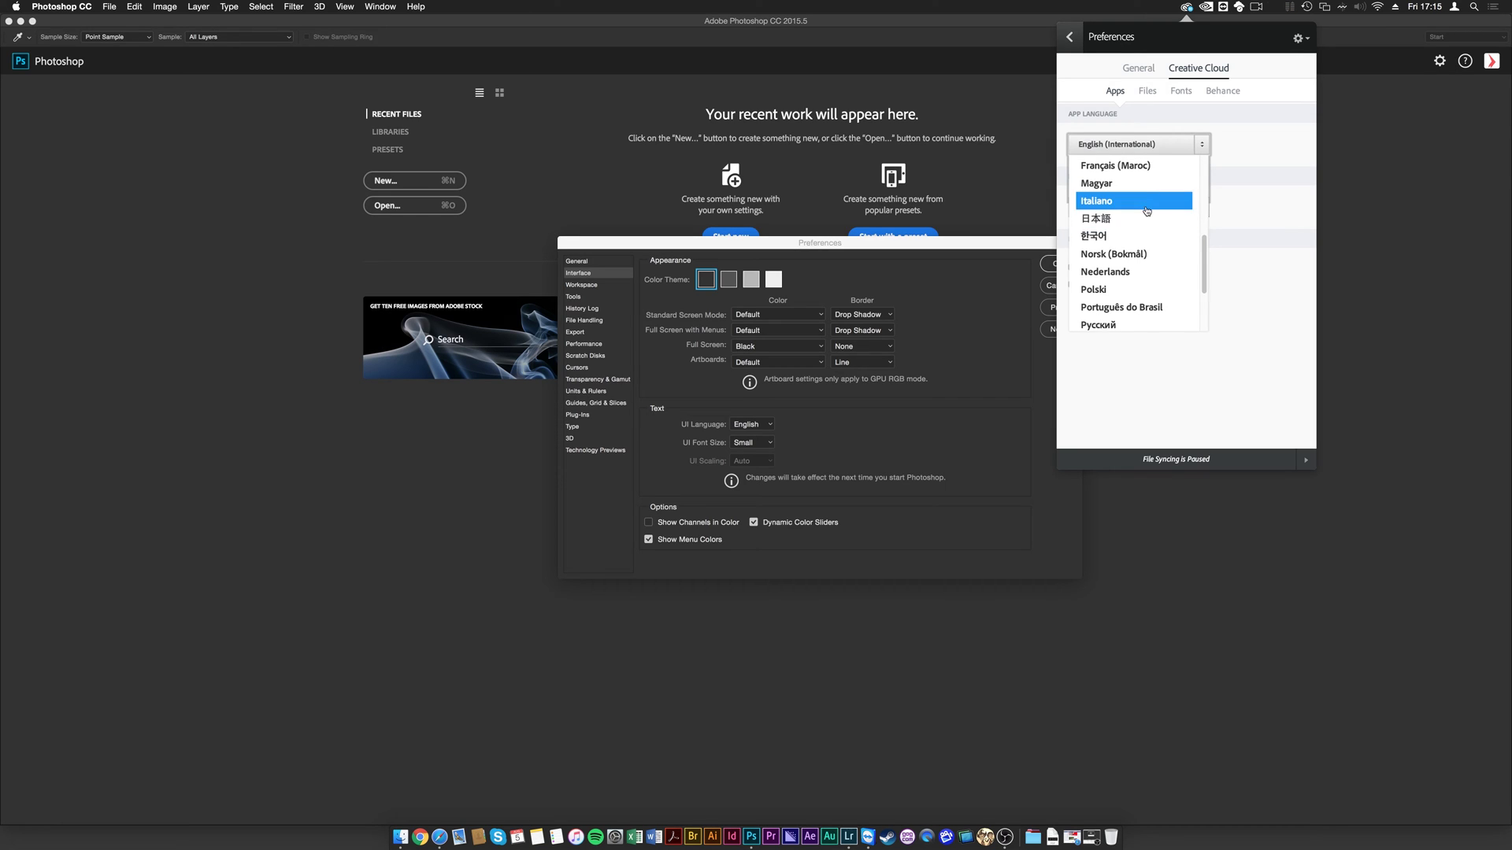
pyautogui.click(1134, 173)
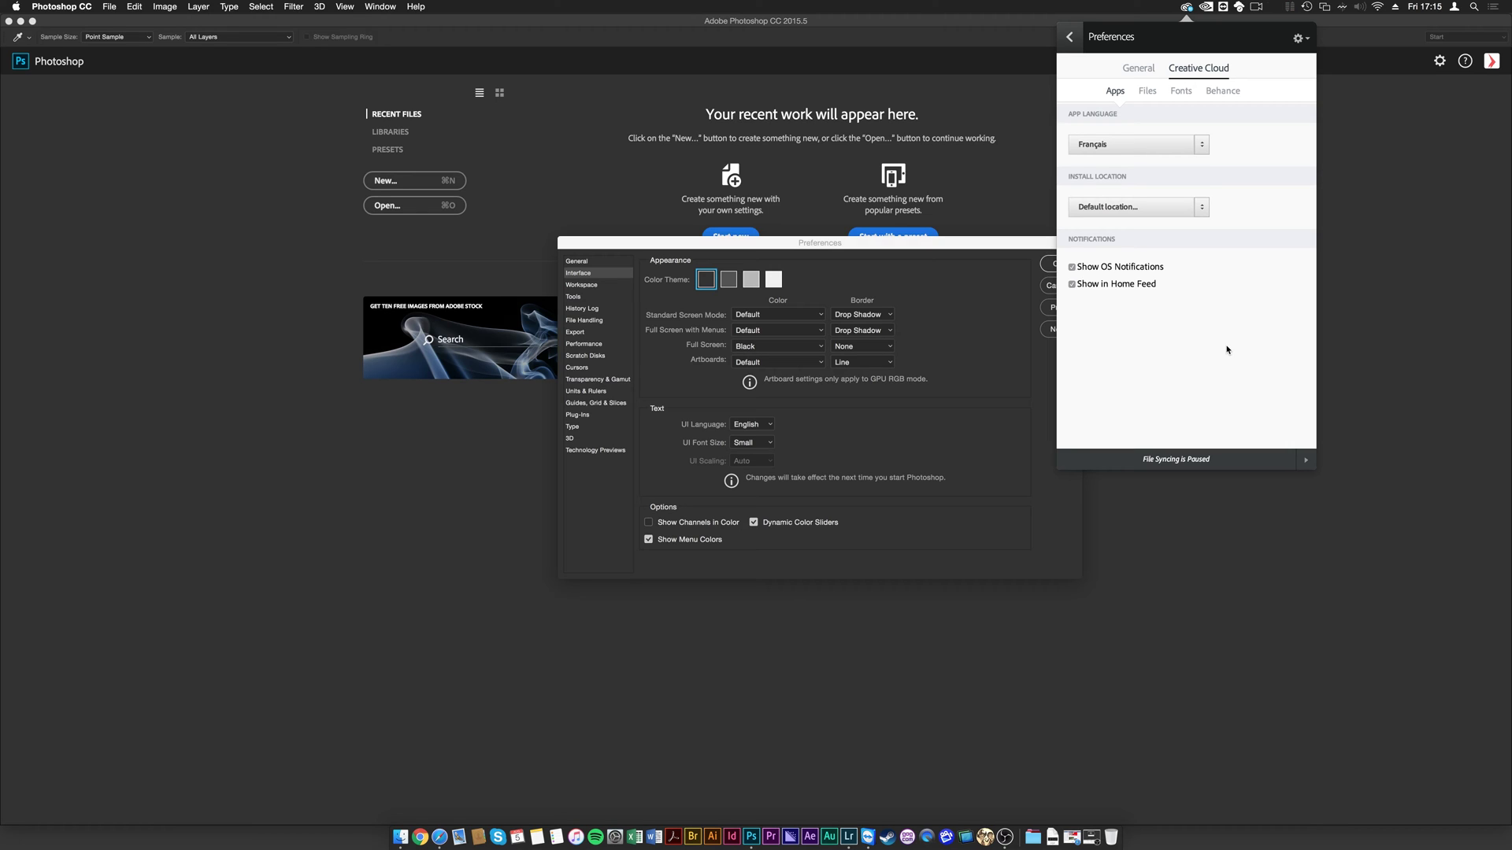
pyautogui.click(1023, 390)
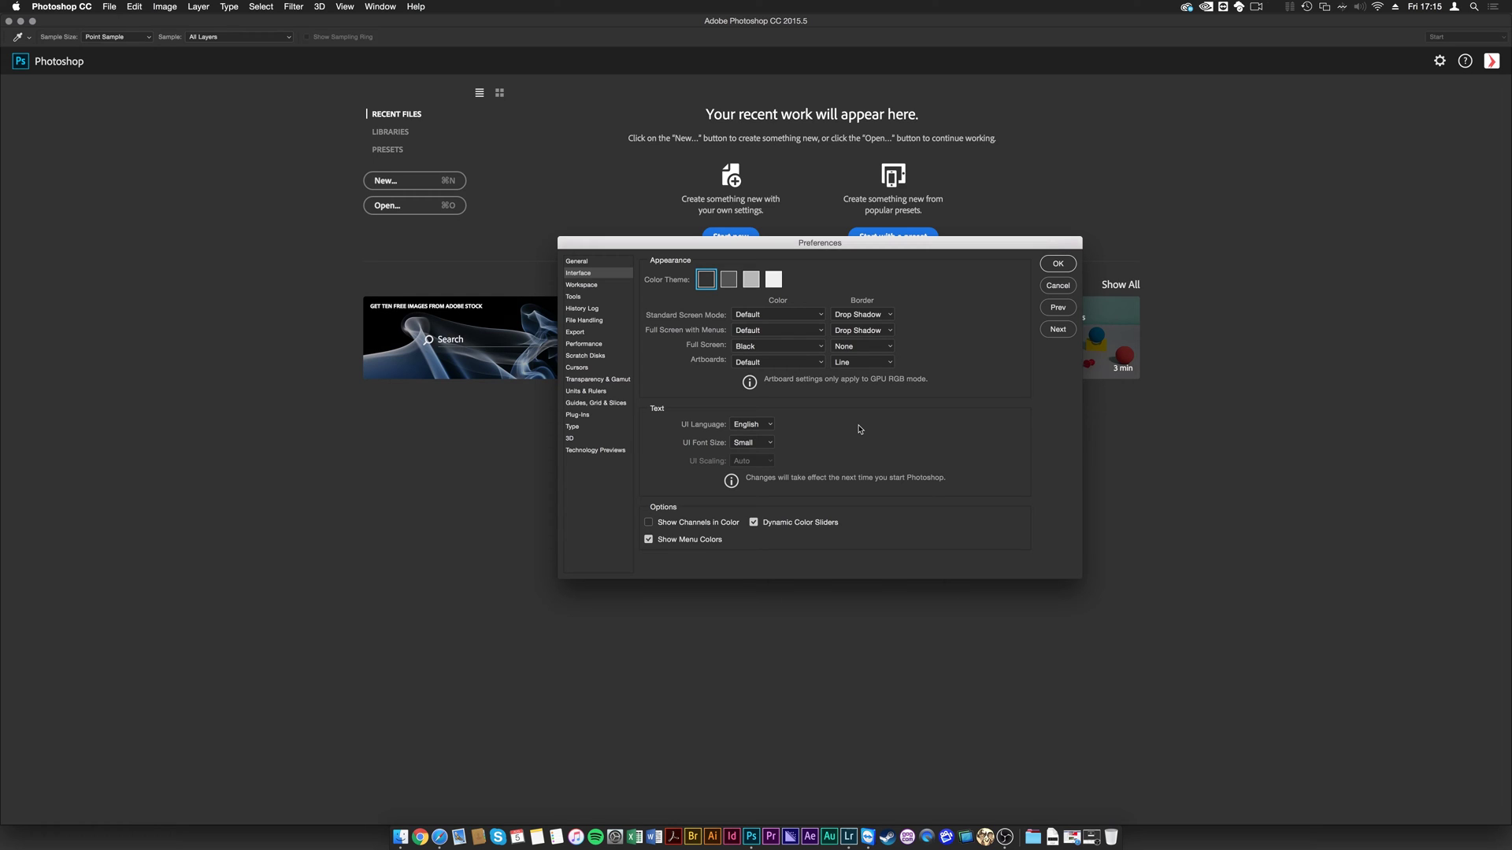
# Step: Set the Photoshop UI language to French and close the preferences
pyautogui.click(771, 425)
pyautogui.click(772, 426)
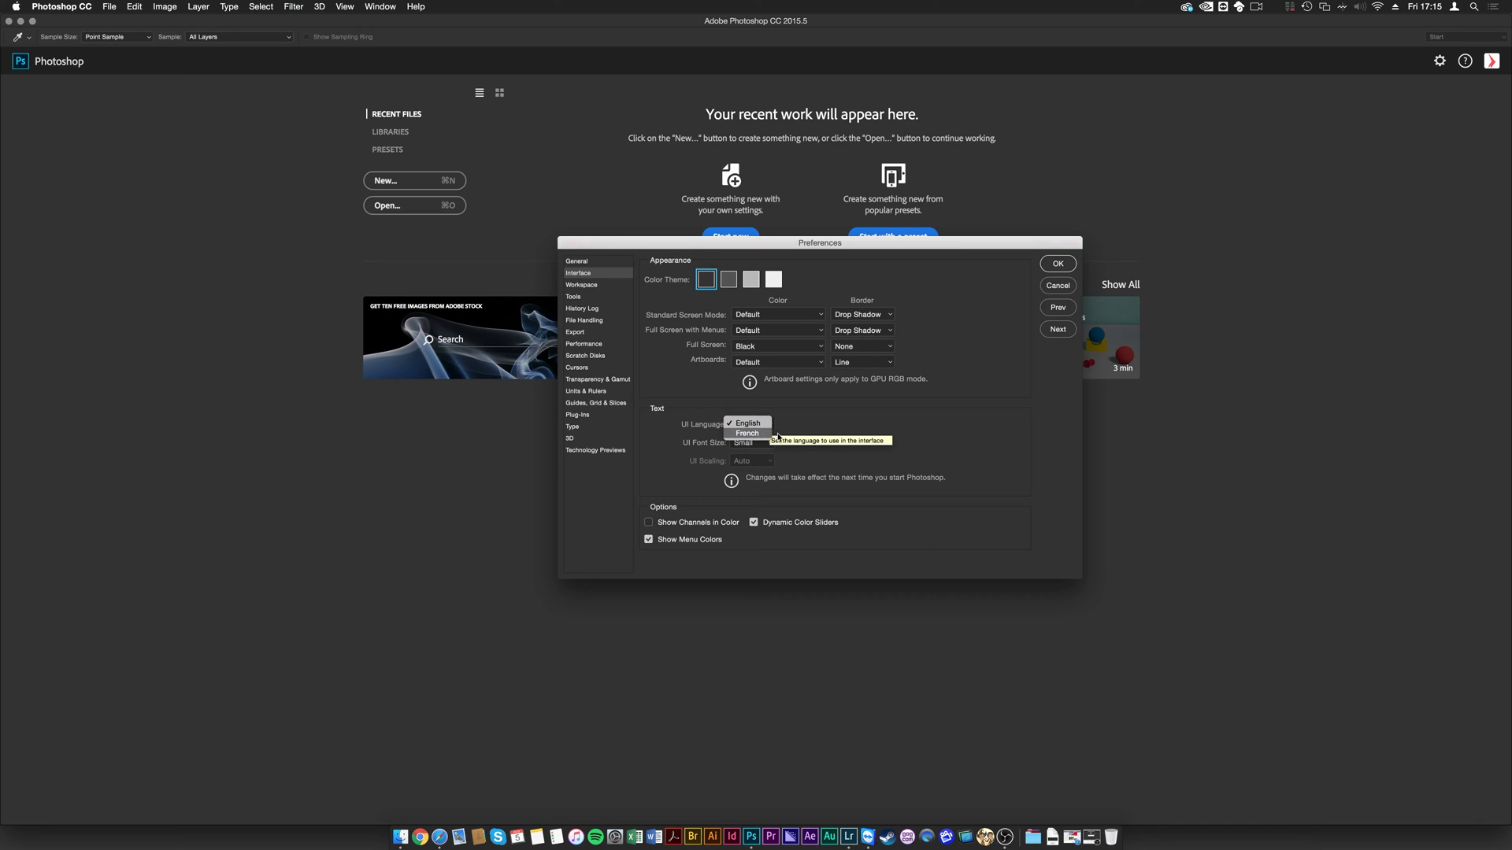
pyautogui.click(1057, 285)
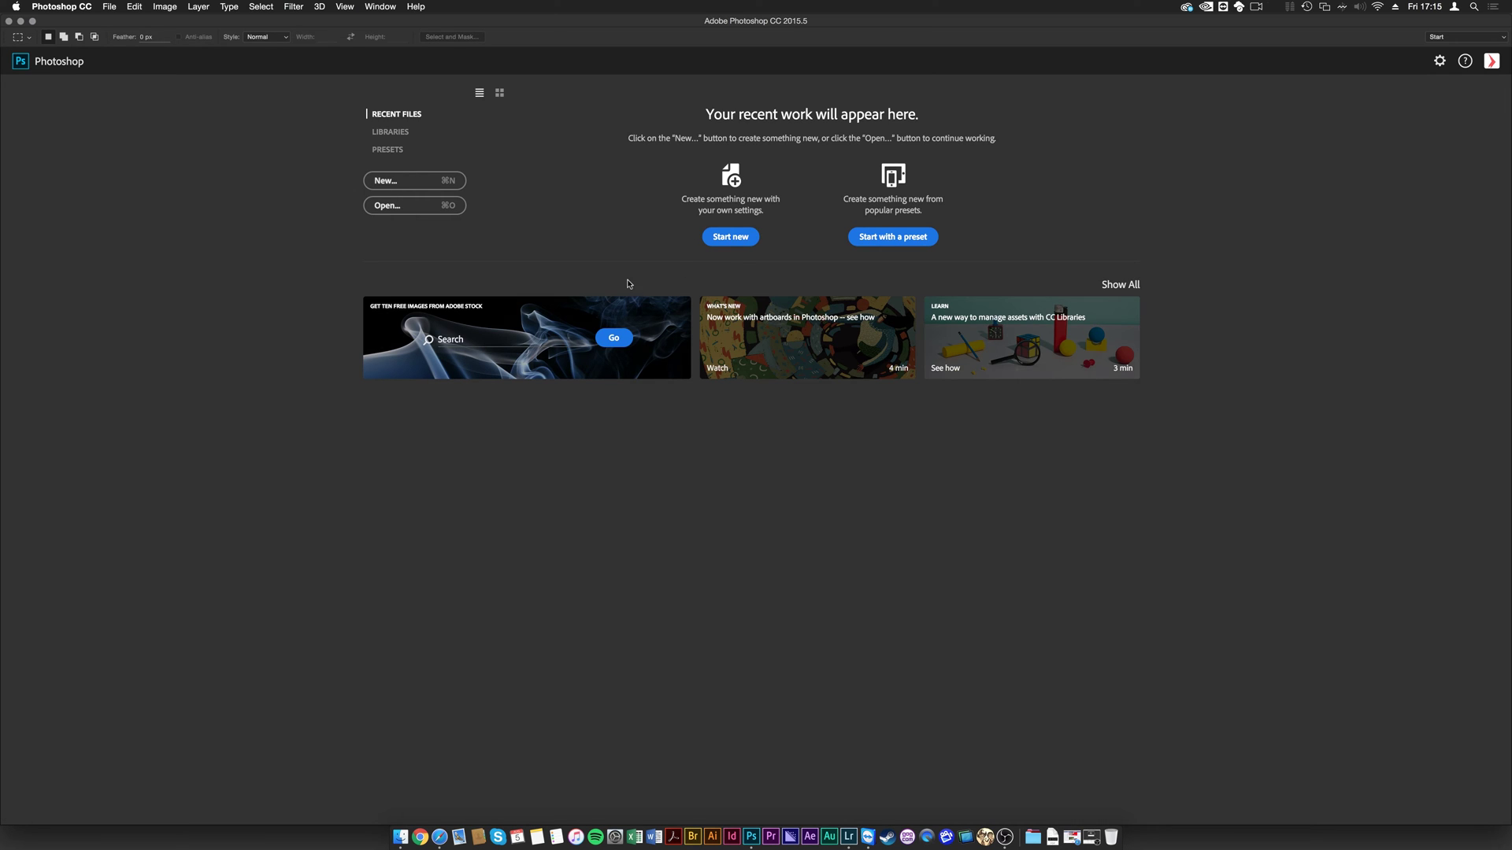
# Step: Reopen the Interface preferences and set the UI language to English
pyautogui.click(63, 7)
pyautogui.moveTo(79, 43)
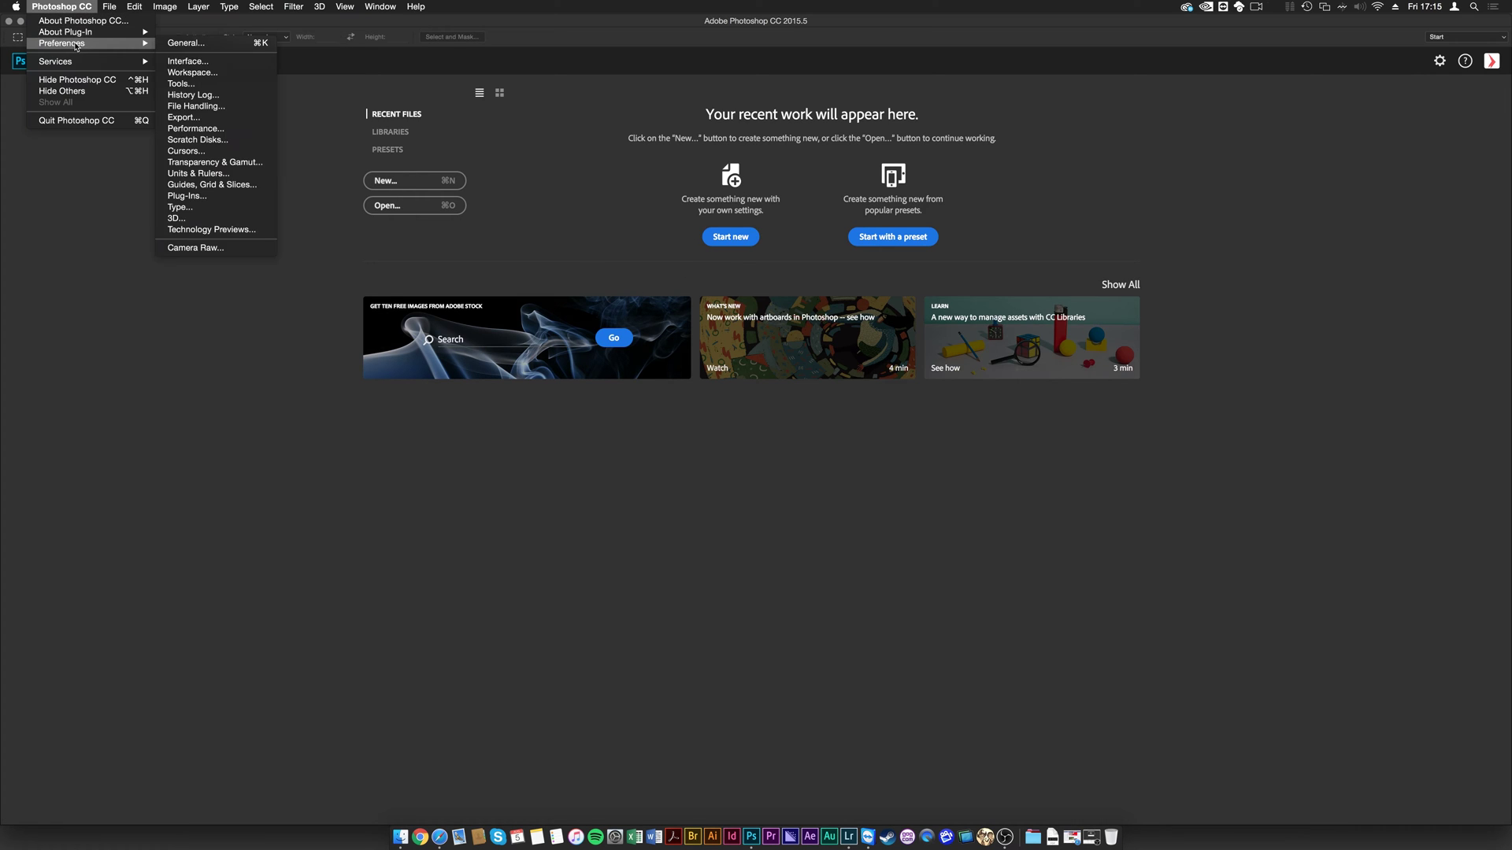
pyautogui.click(244, 62)
pyautogui.click(748, 424)
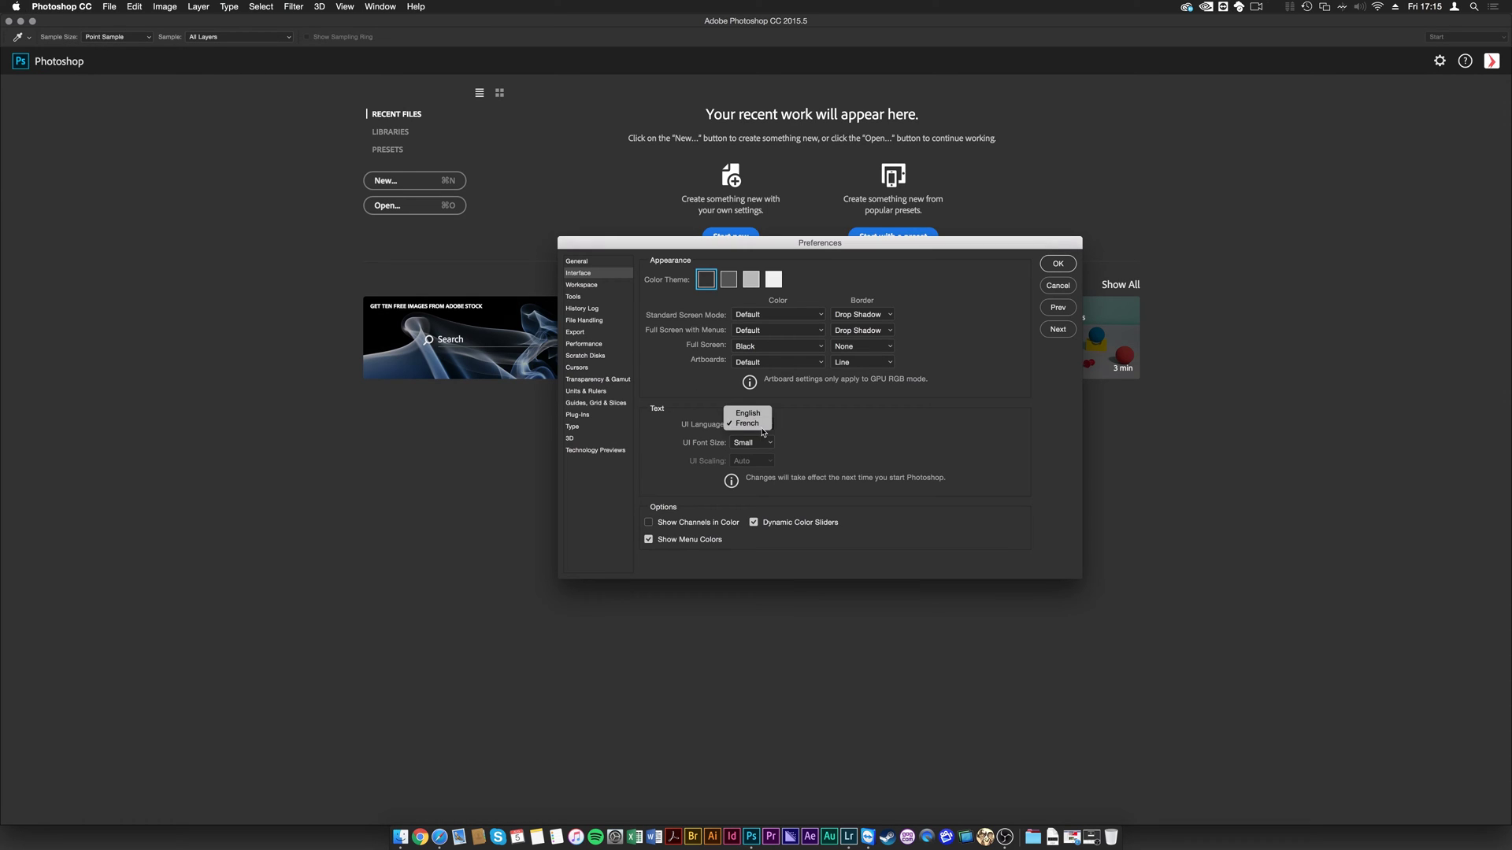
pyautogui.click(746, 412)
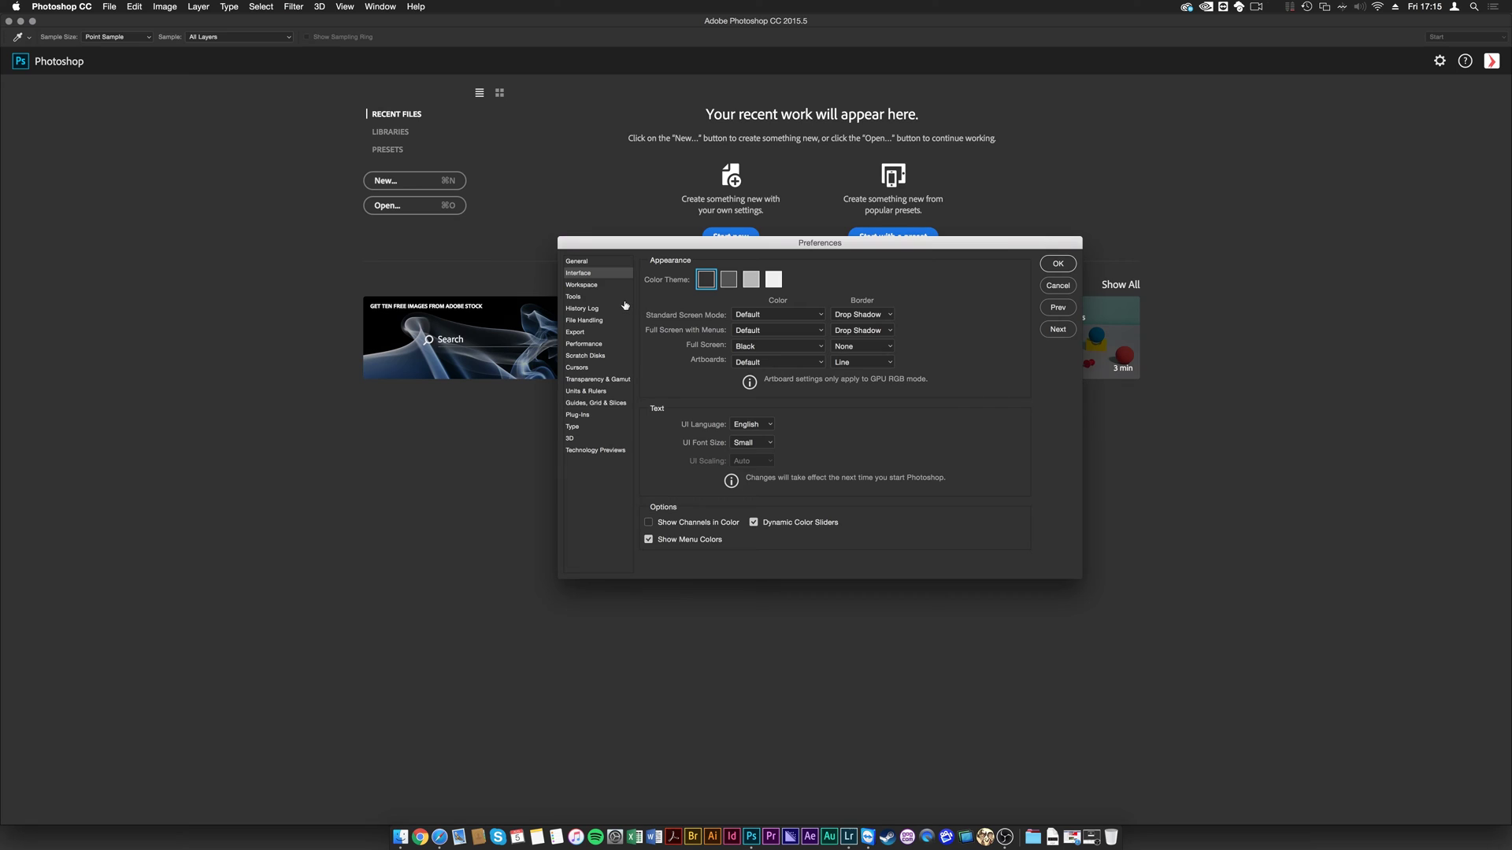
# Step: In the File Handling preferences, set recovery information to save automatically every 5 minutes and review the other intervals
pyautogui.click(598, 321)
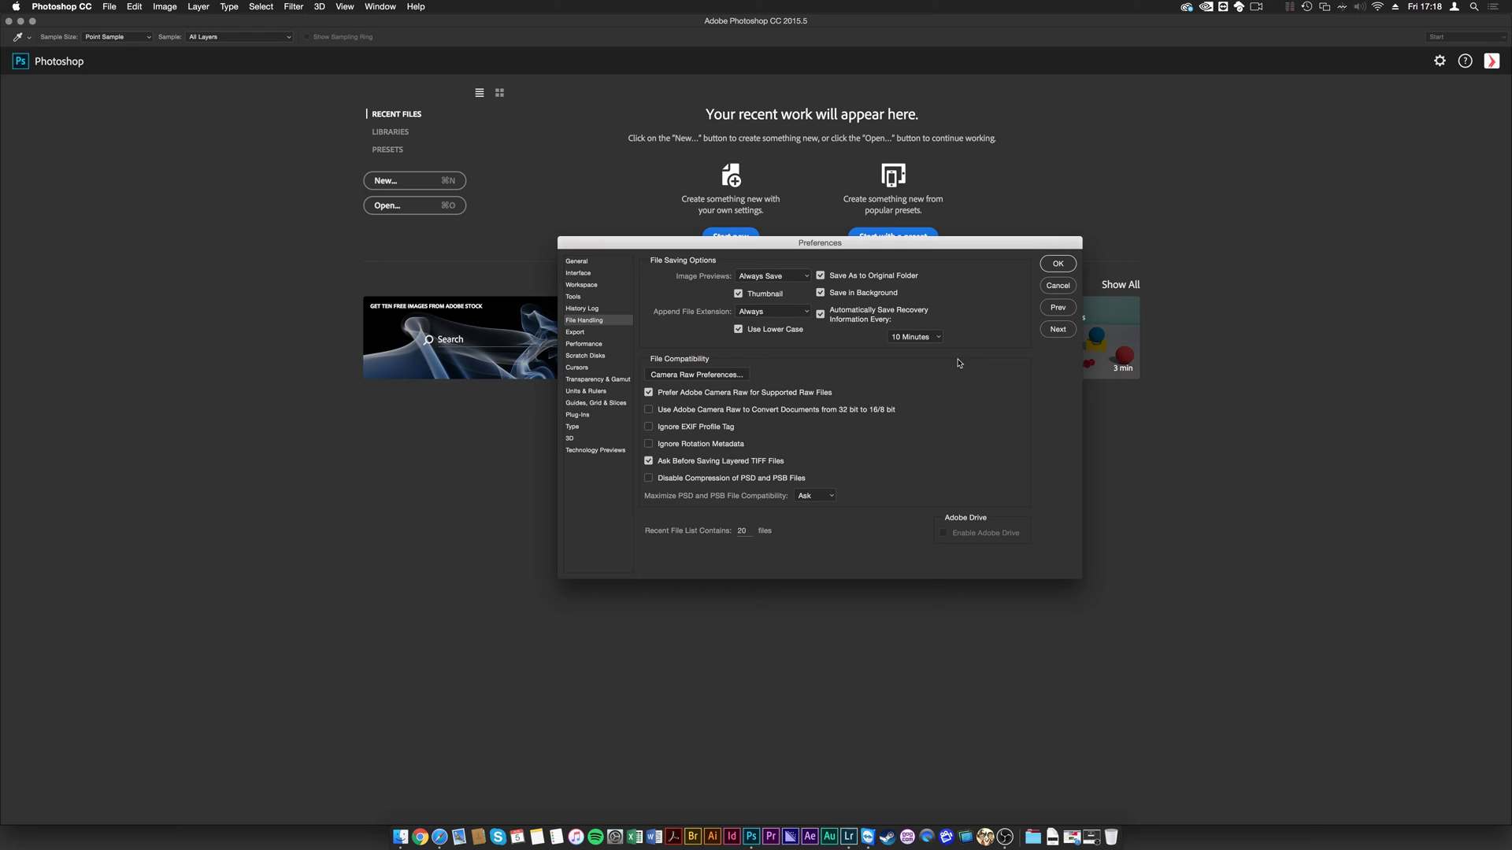
pyautogui.click(920, 341)
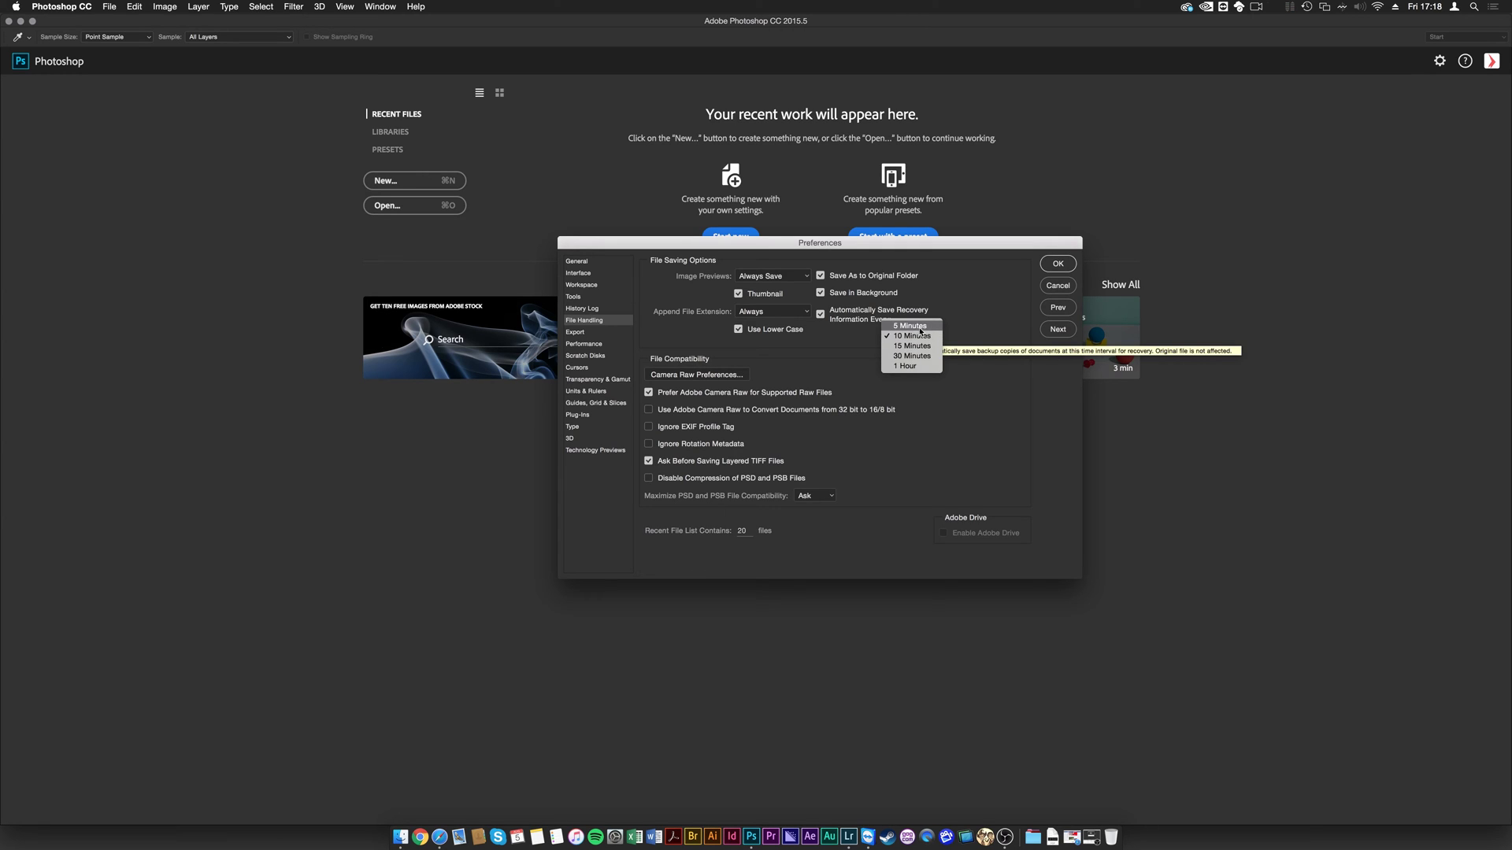
pyautogui.click(920, 329)
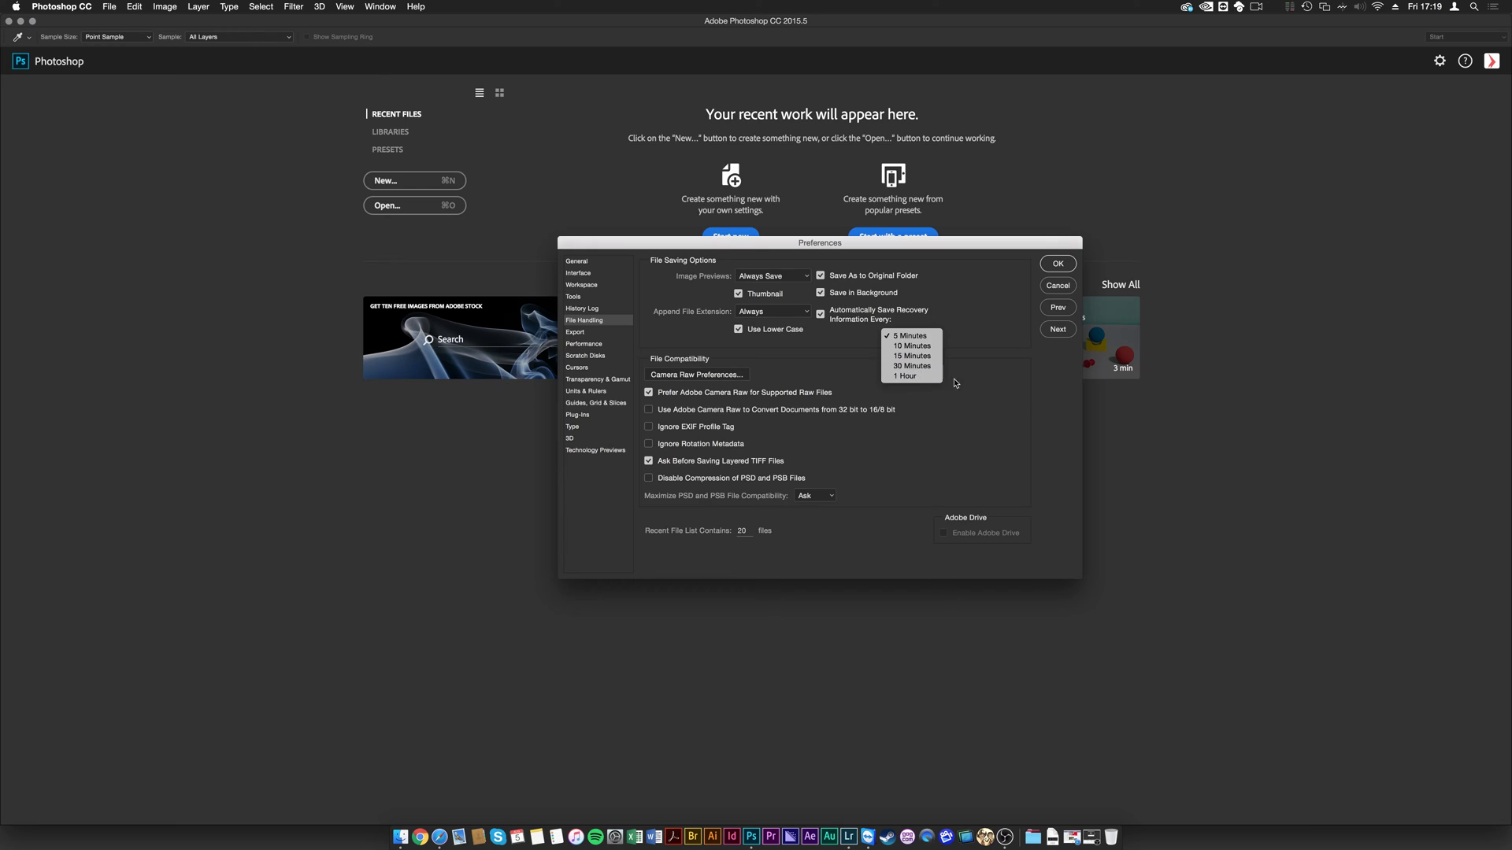
pyautogui.click(1043, 399)
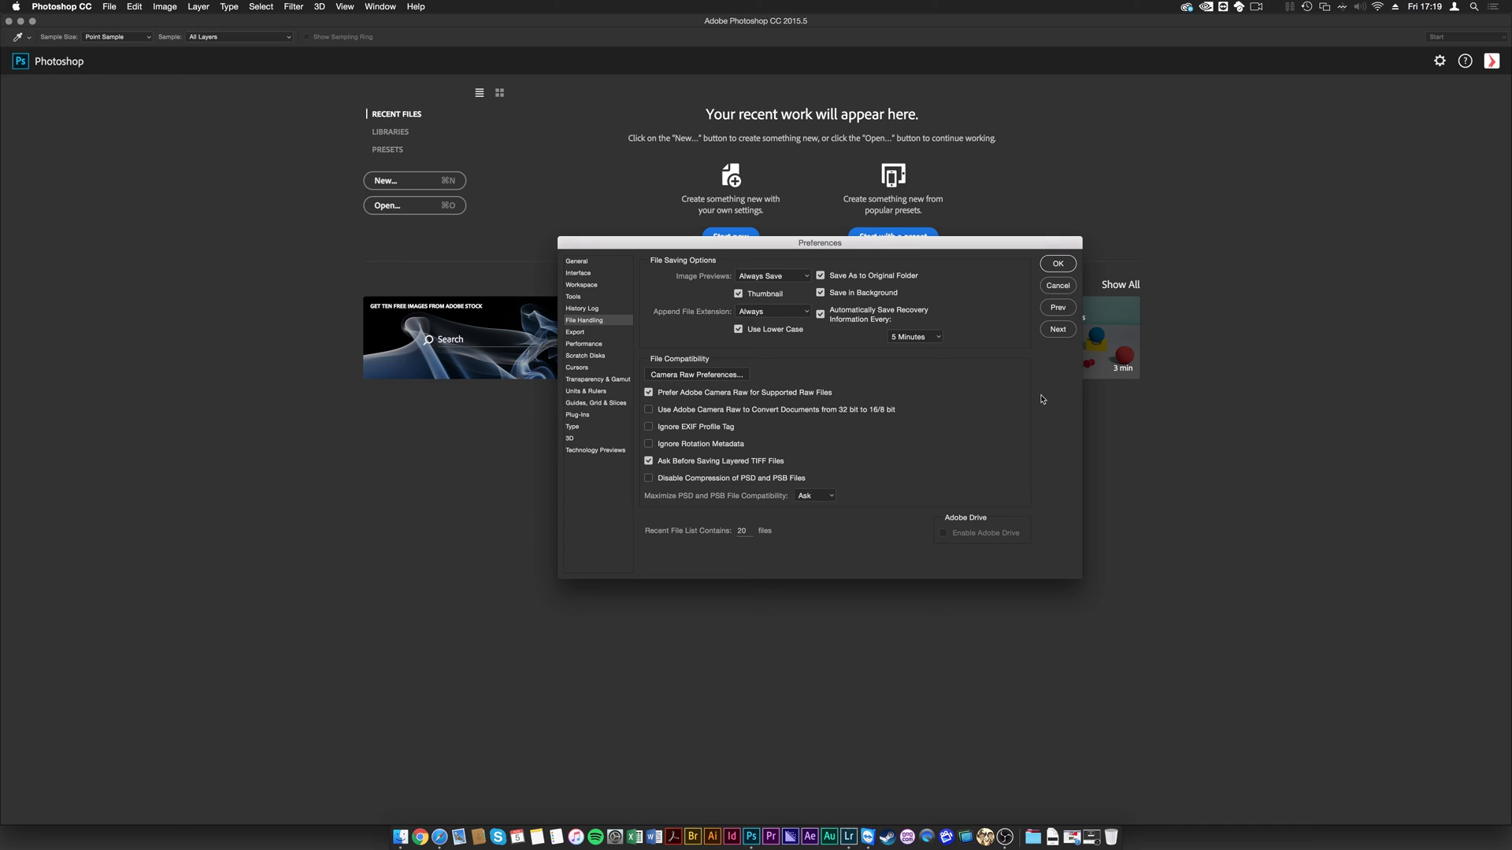
pyautogui.click(923, 337)
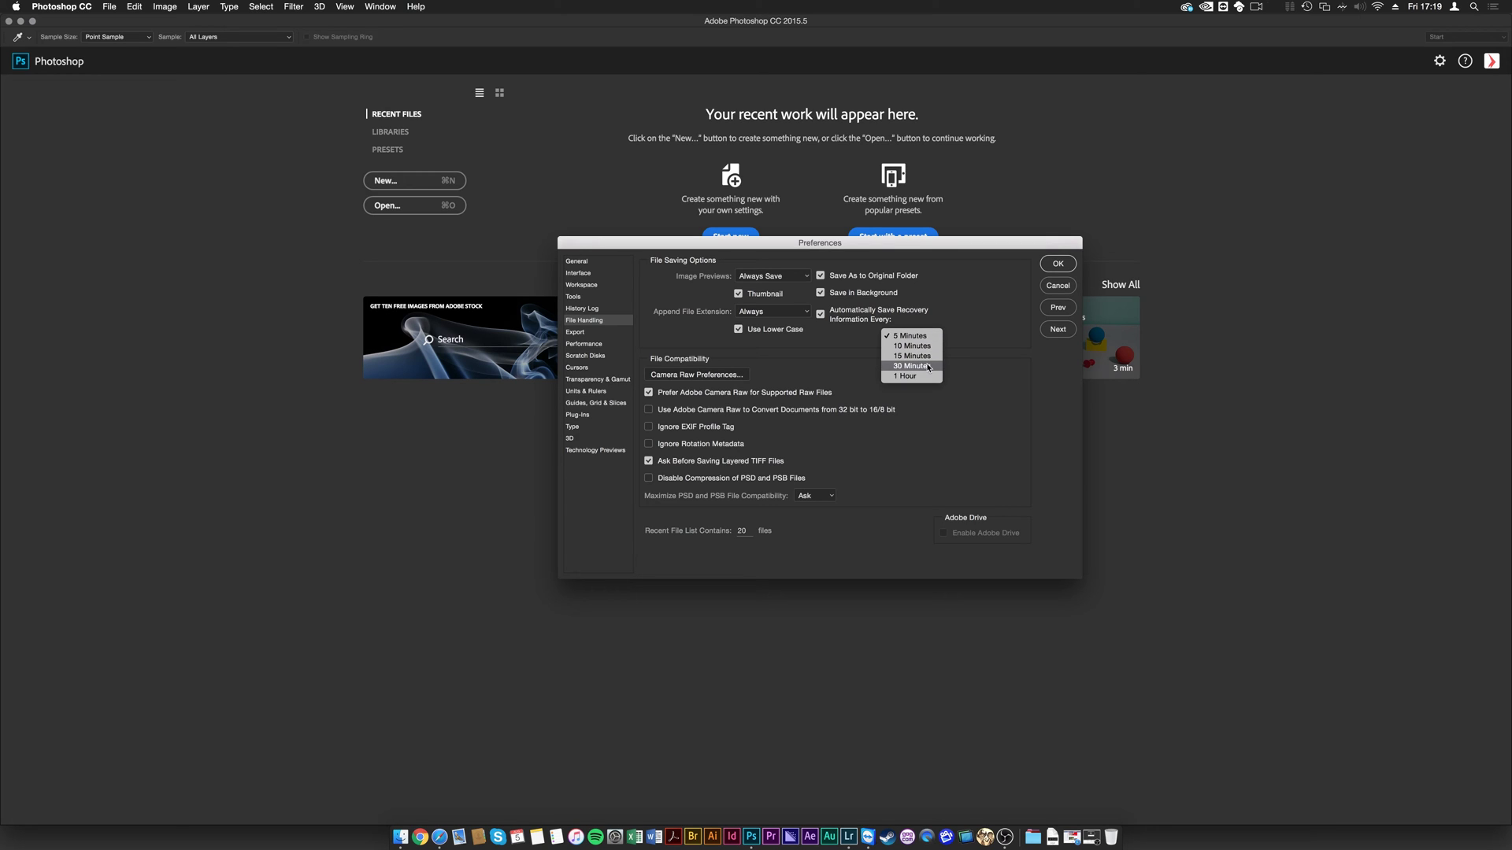
pyautogui.click(1006, 406)
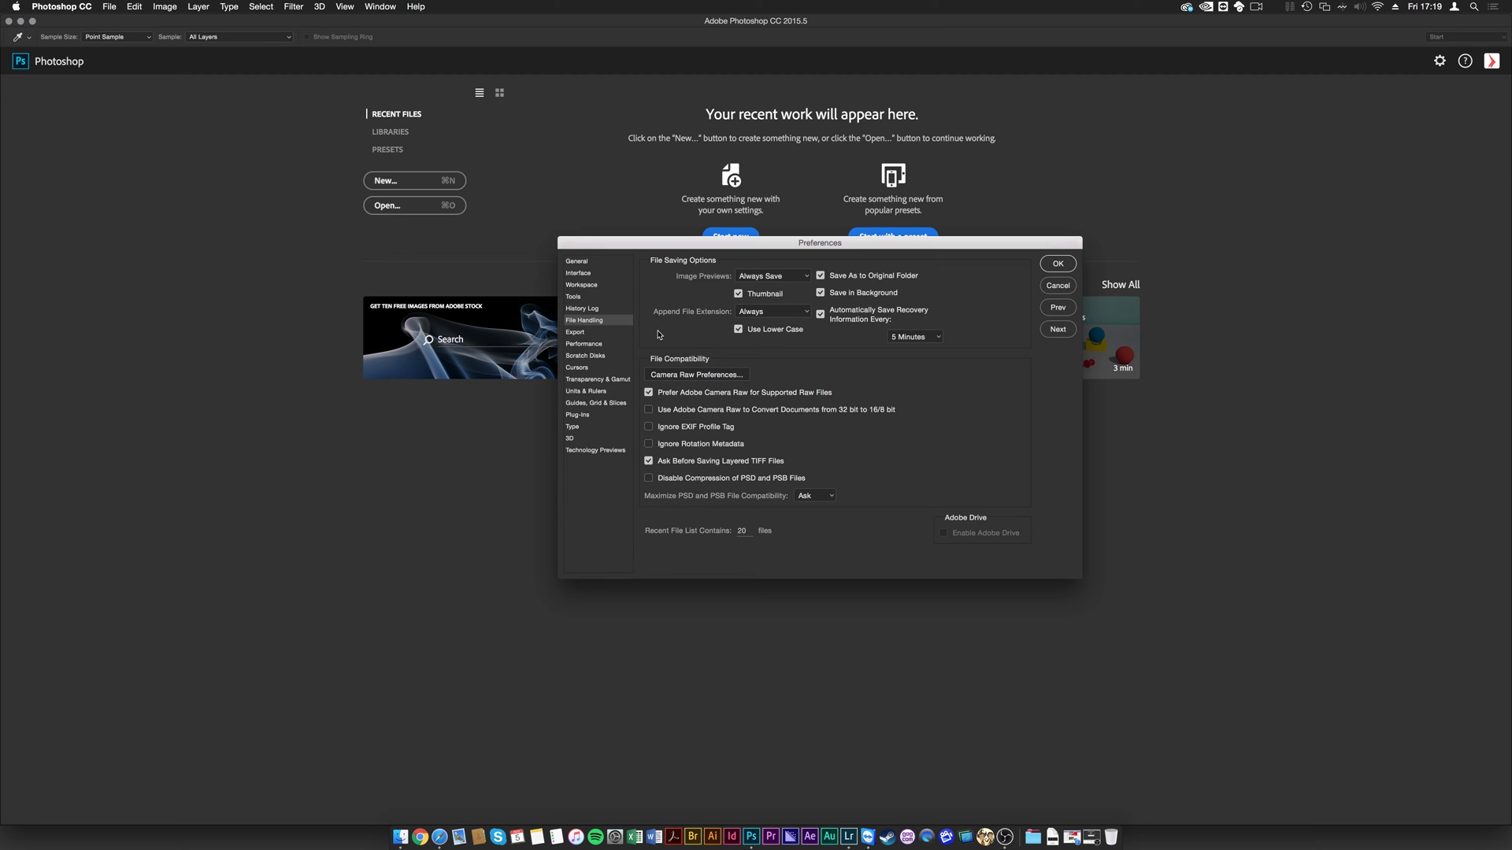
# Step: In the Performance preferences, set the memory Photoshop may use to about 70% of the available RAM
pyautogui.click(616, 344)
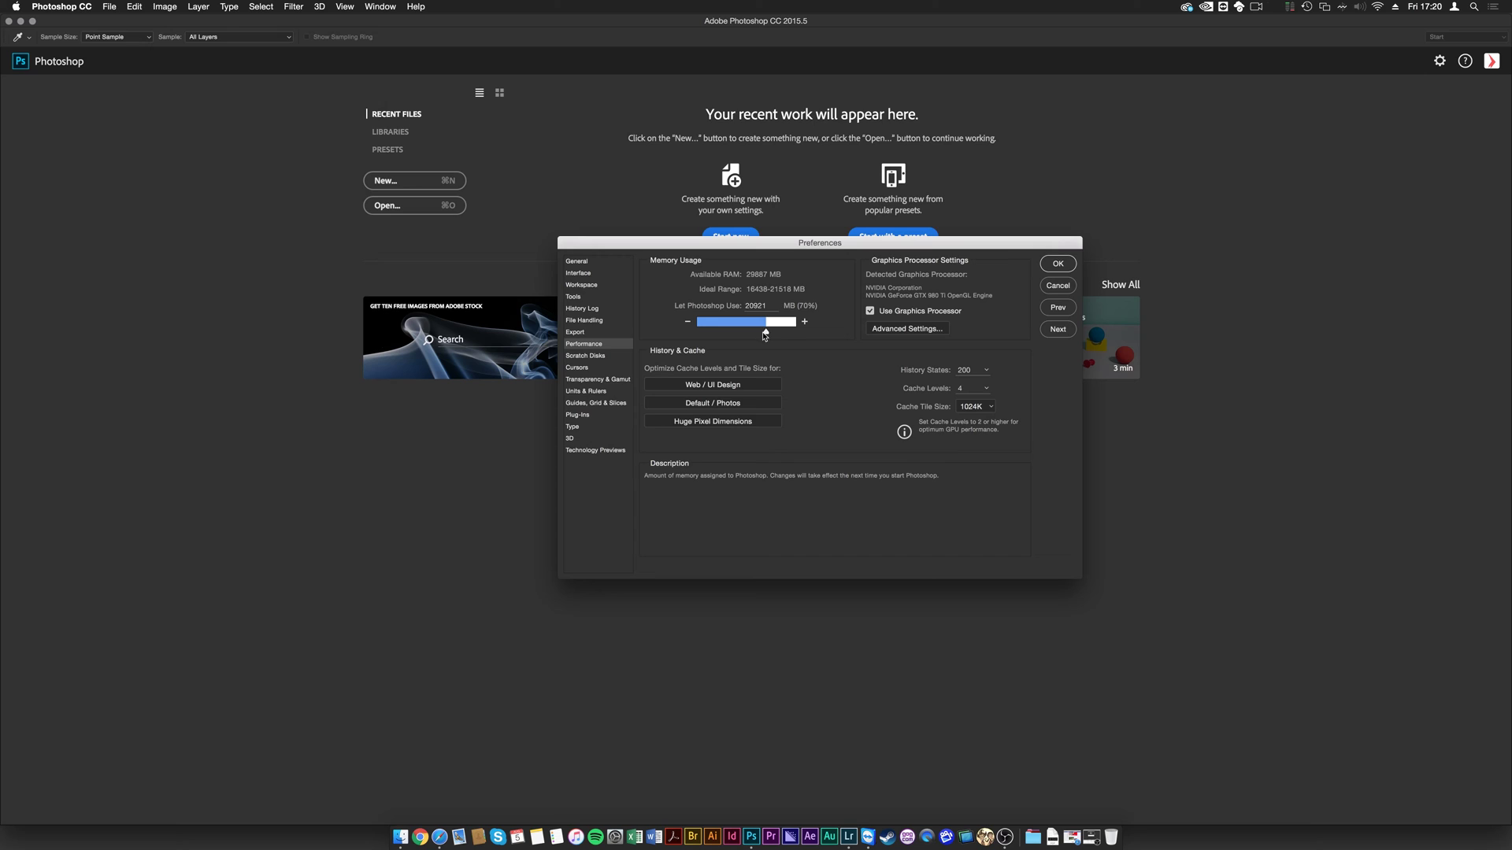
pyautogui.moveTo(766, 333); pyautogui.dragTo(788, 344)
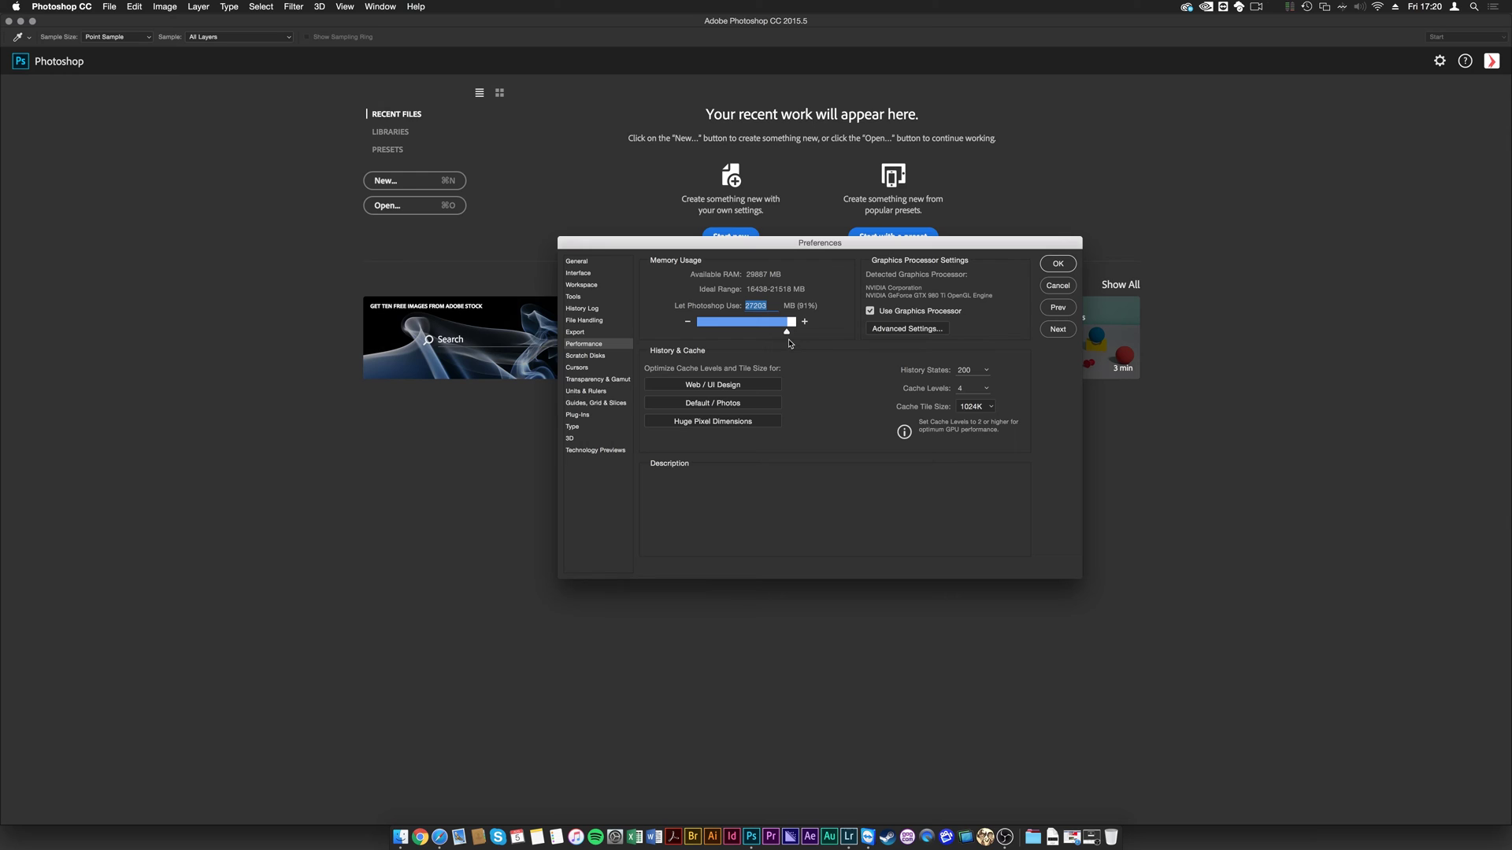
pyautogui.click(787, 332)
pyautogui.moveTo(786, 332); pyautogui.dragTo(767, 335)
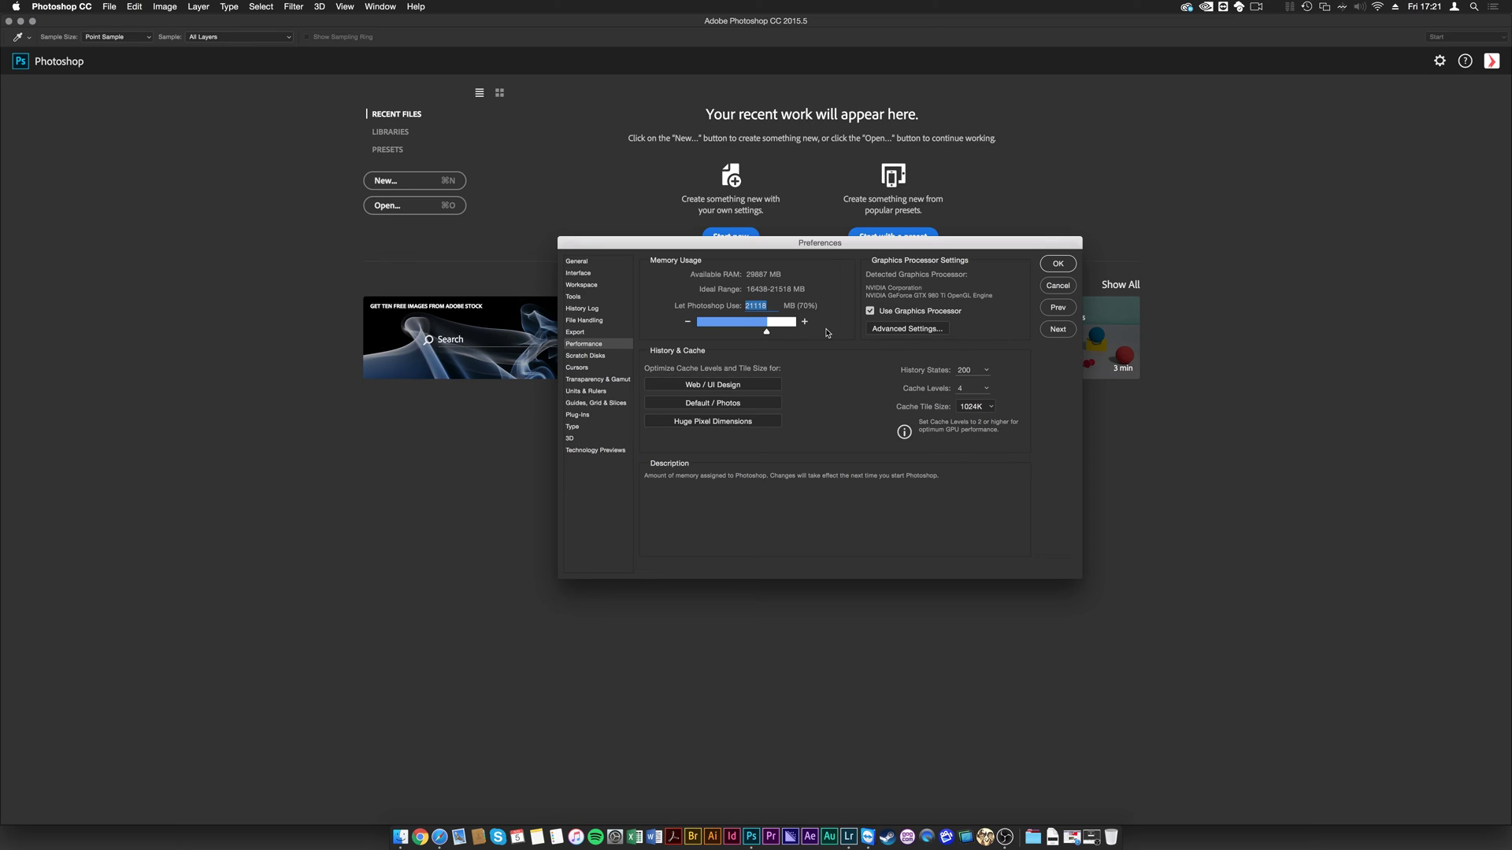
pyautogui.moveTo(766, 332)
pyautogui.mouseDown()
pyautogui.moveTo(751, 334)
pyautogui.moveTo(766, 333)
pyautogui.mouseUp()
pyautogui.write('70')
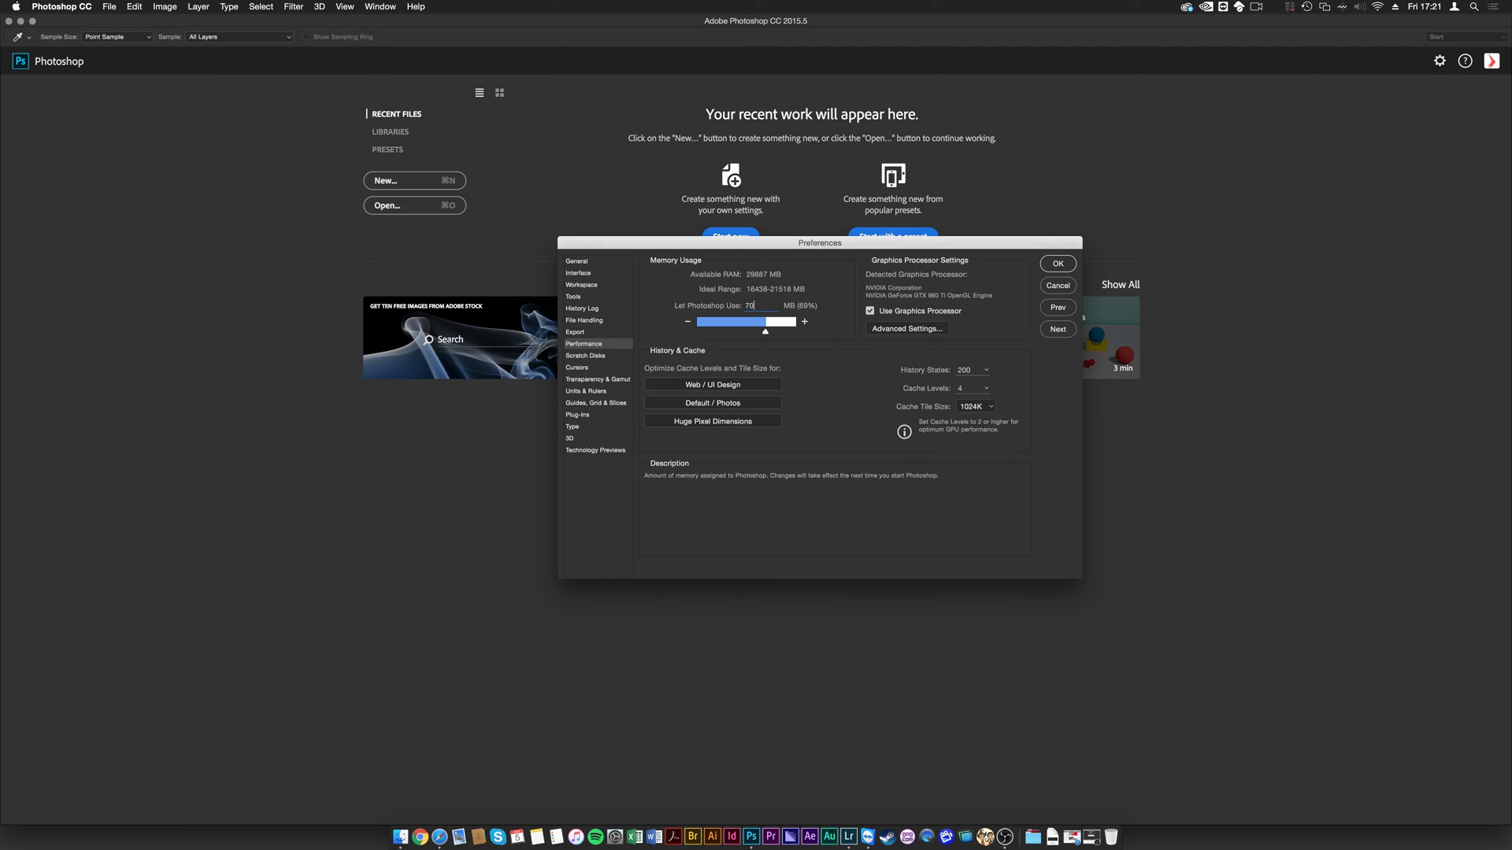
pyautogui.click(766, 334)
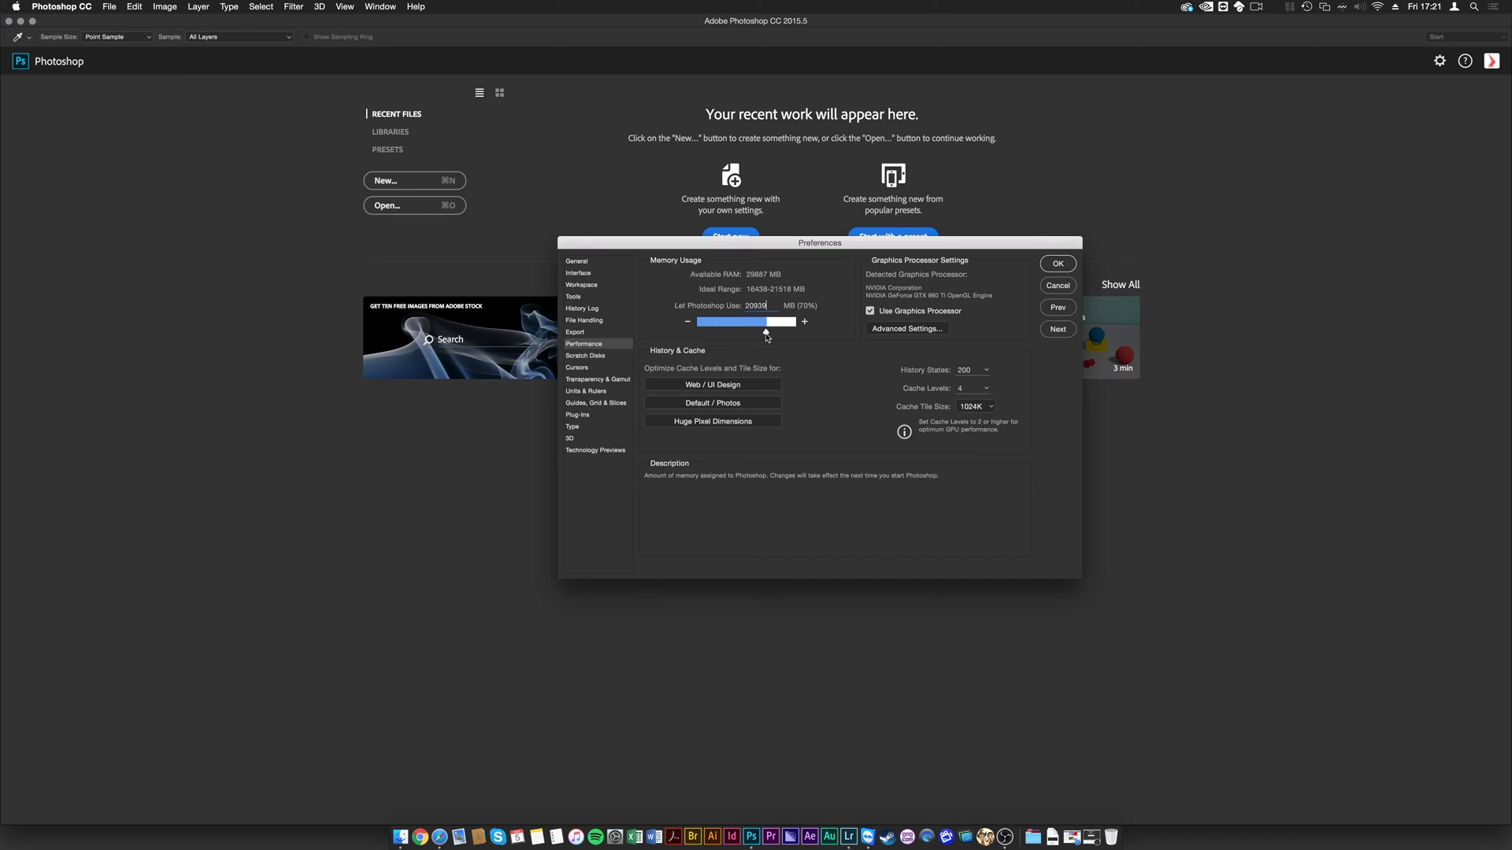
pyautogui.moveTo(765, 334); pyautogui.dragTo(766, 334)
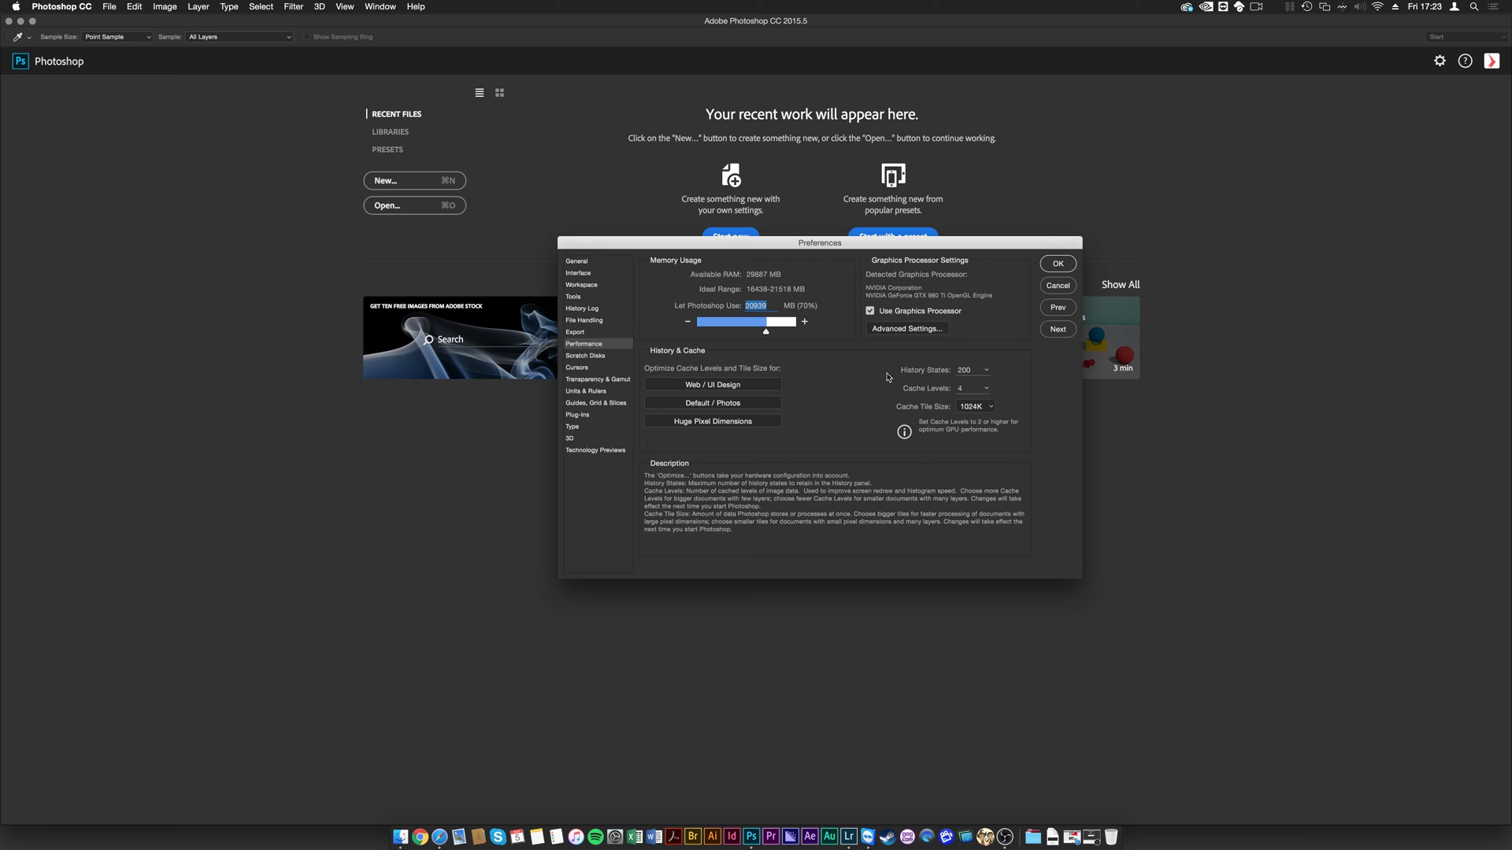
# Step: Set the number of History States to 300
pyautogui.click(962, 370)
pyautogui.click(970, 370)
pyautogui.moveTo(973, 370); pyautogui.dragTo(901, 372)
pyautogui.write('300')
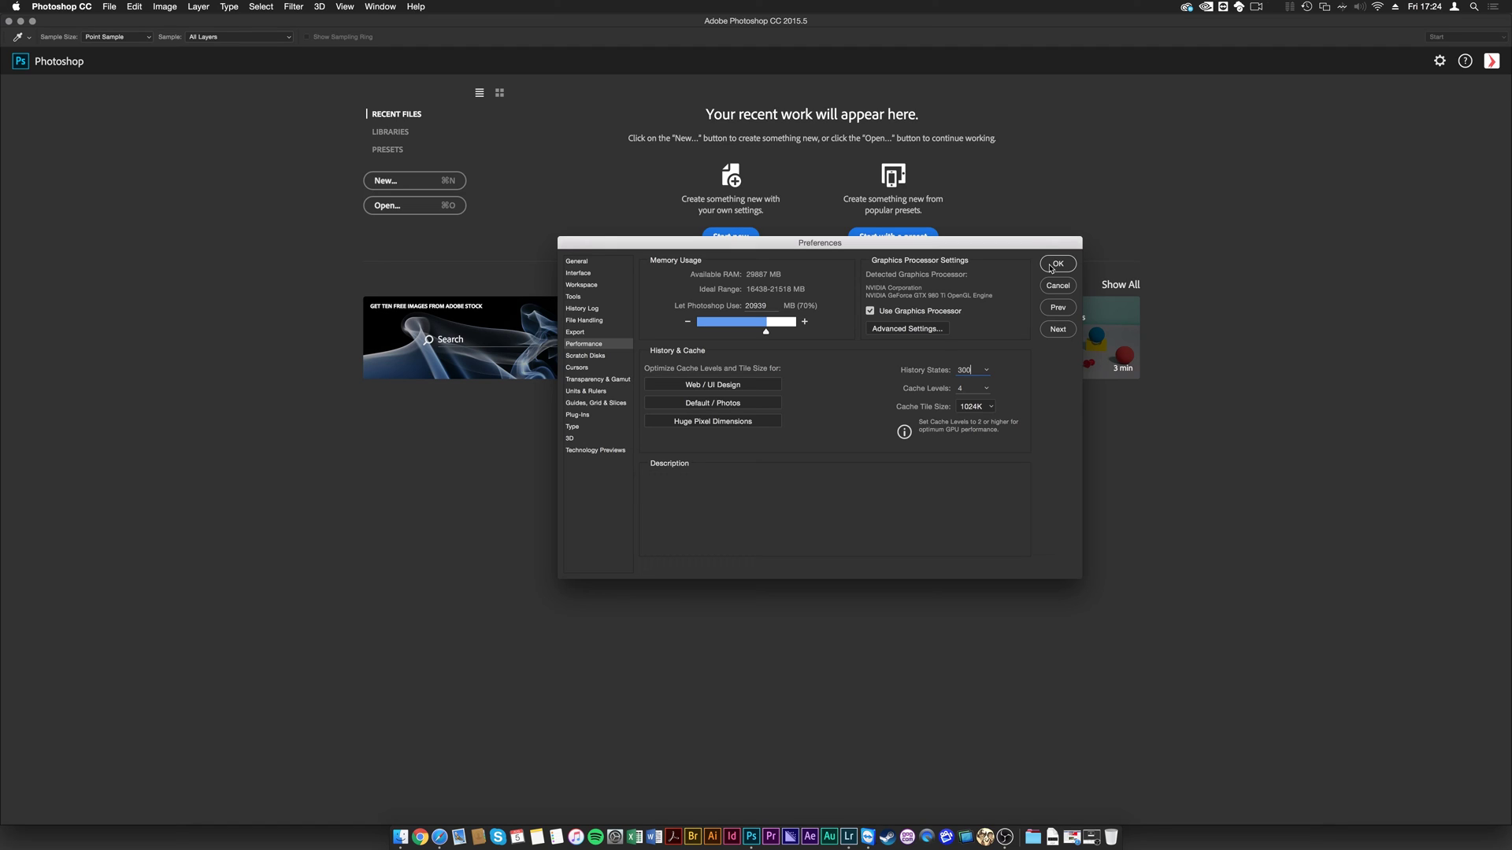
# Step: In the Scratch Disks preferences, try activating the D0G drive and deactivating Macintosh HD, and restore the original selection
pyautogui.click(595, 355)
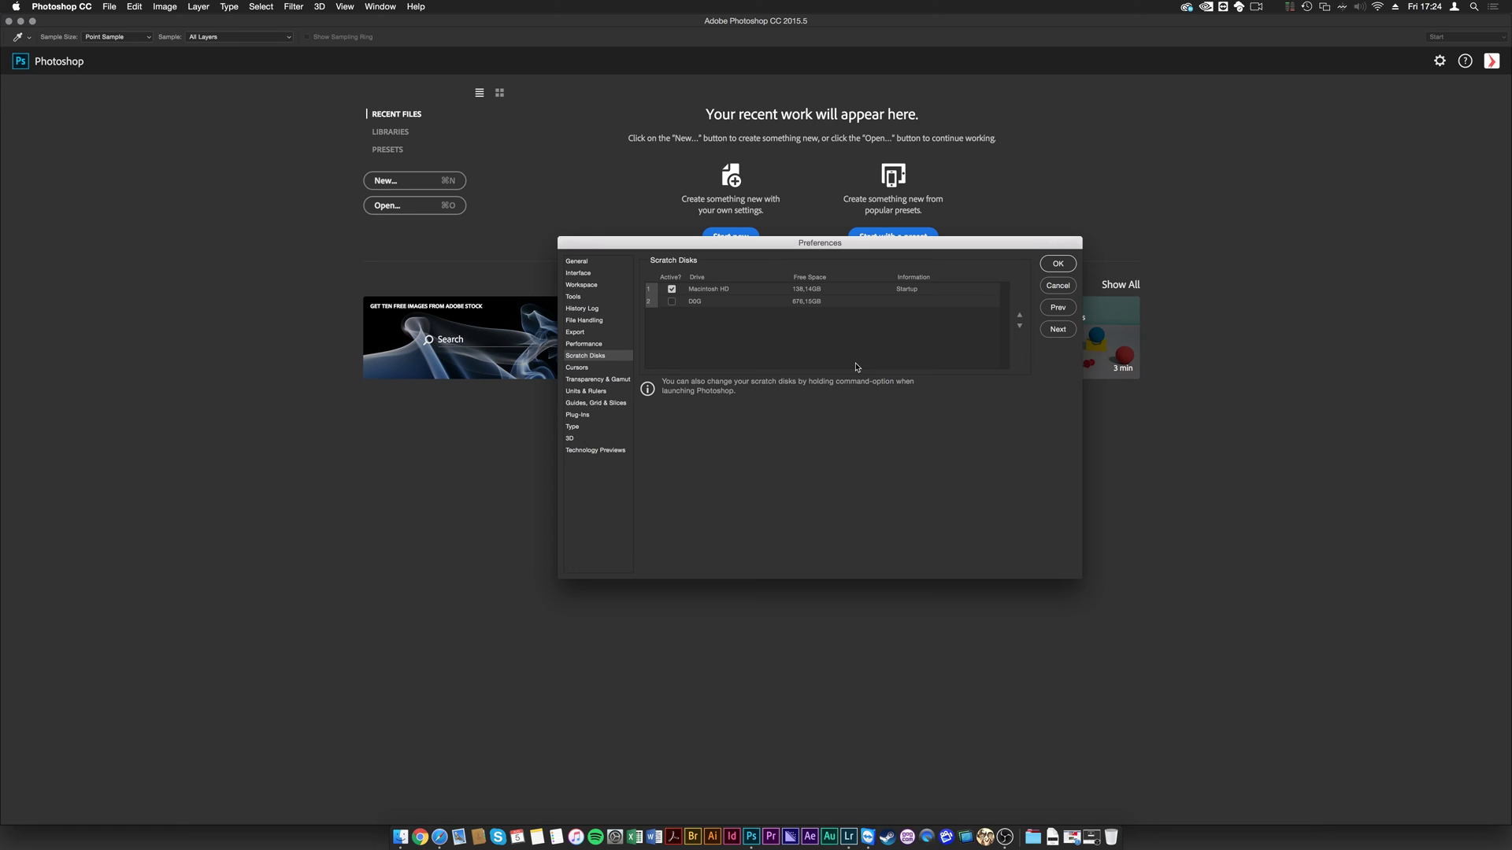
pyautogui.click(672, 301)
pyautogui.click(671, 289)
pyautogui.click(672, 289)
pyautogui.click(671, 301)
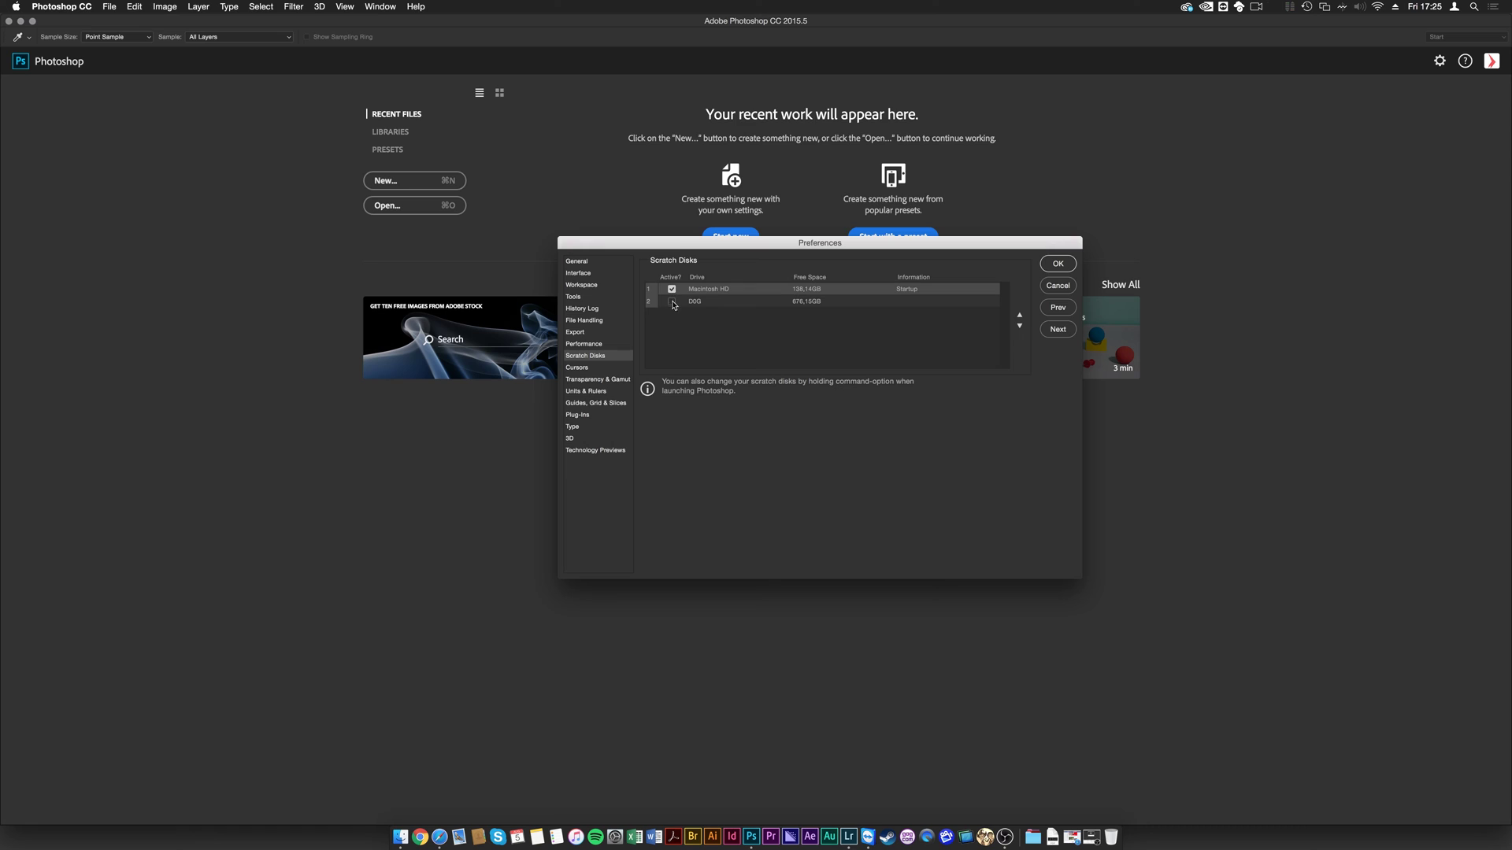
pyautogui.click(731, 305)
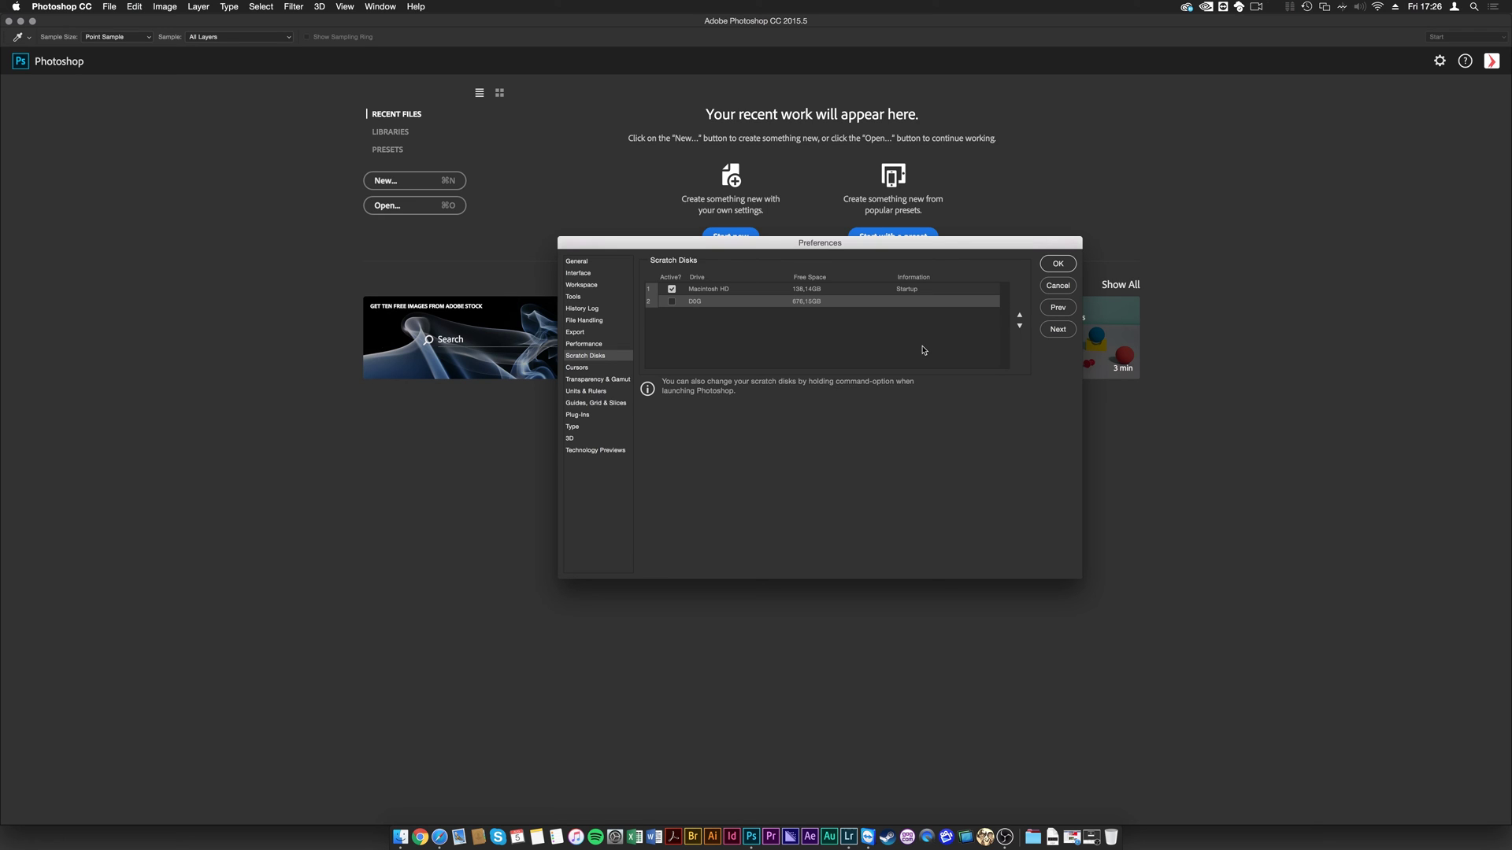
# Step: Confirm the changed preferences and quit Photoshop
pyautogui.click(1057, 264)
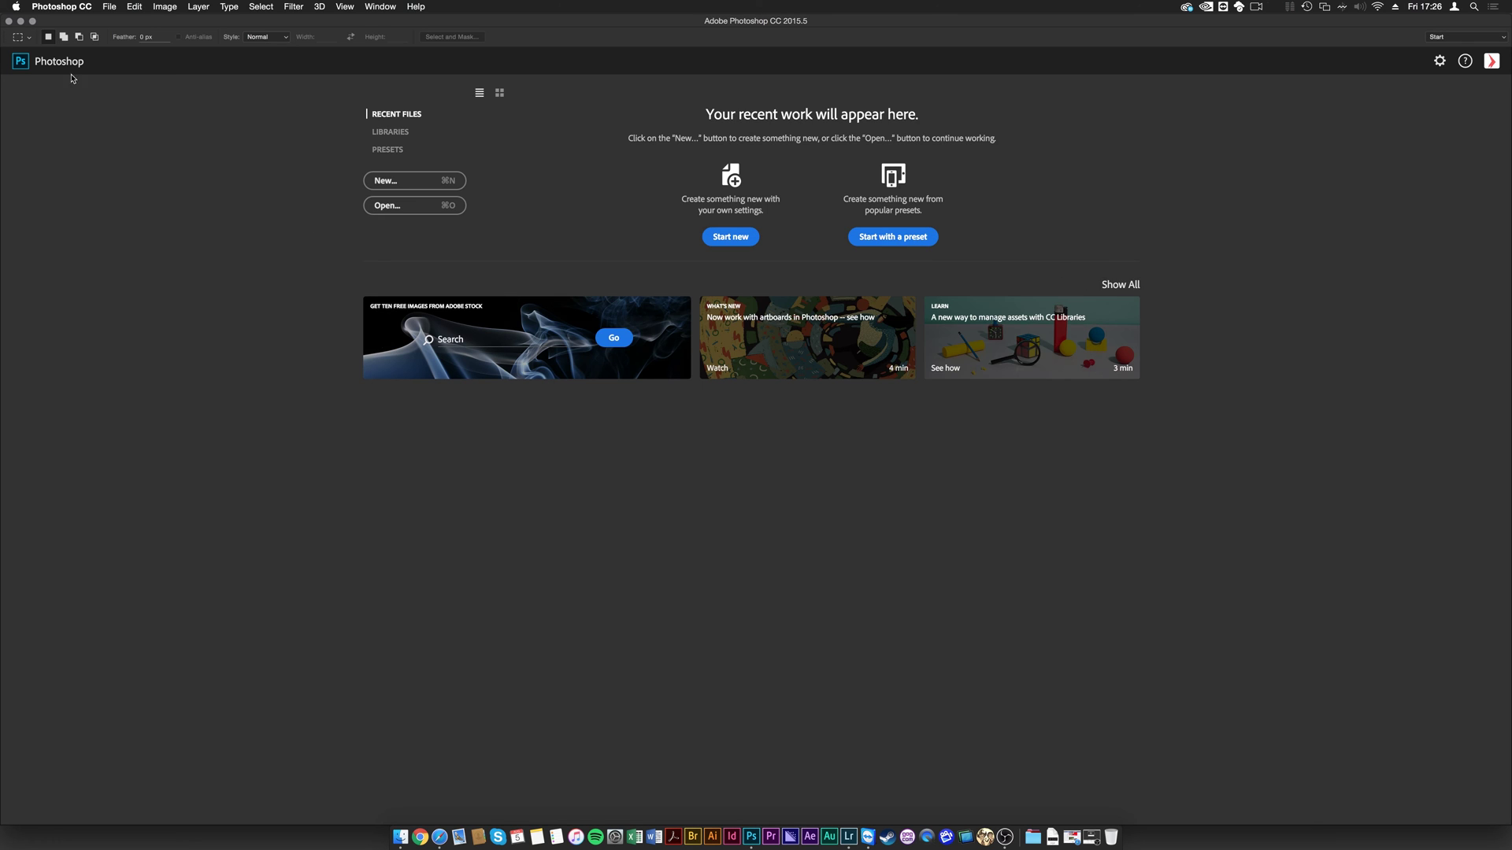
pyautogui.click(61, 7)
pyautogui.click(96, 121)
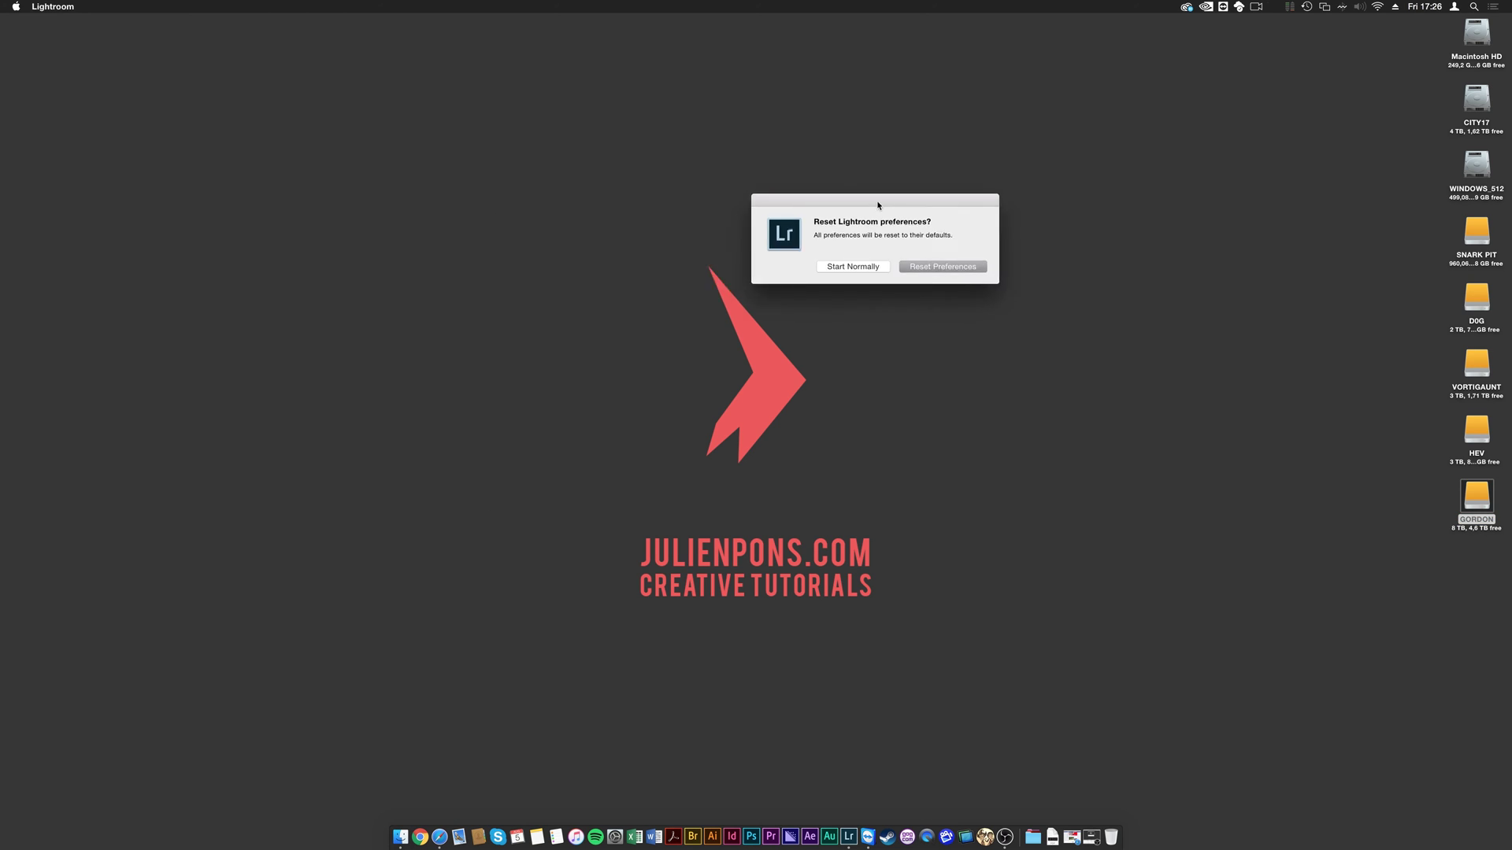
pyautogui.click(868, 265)
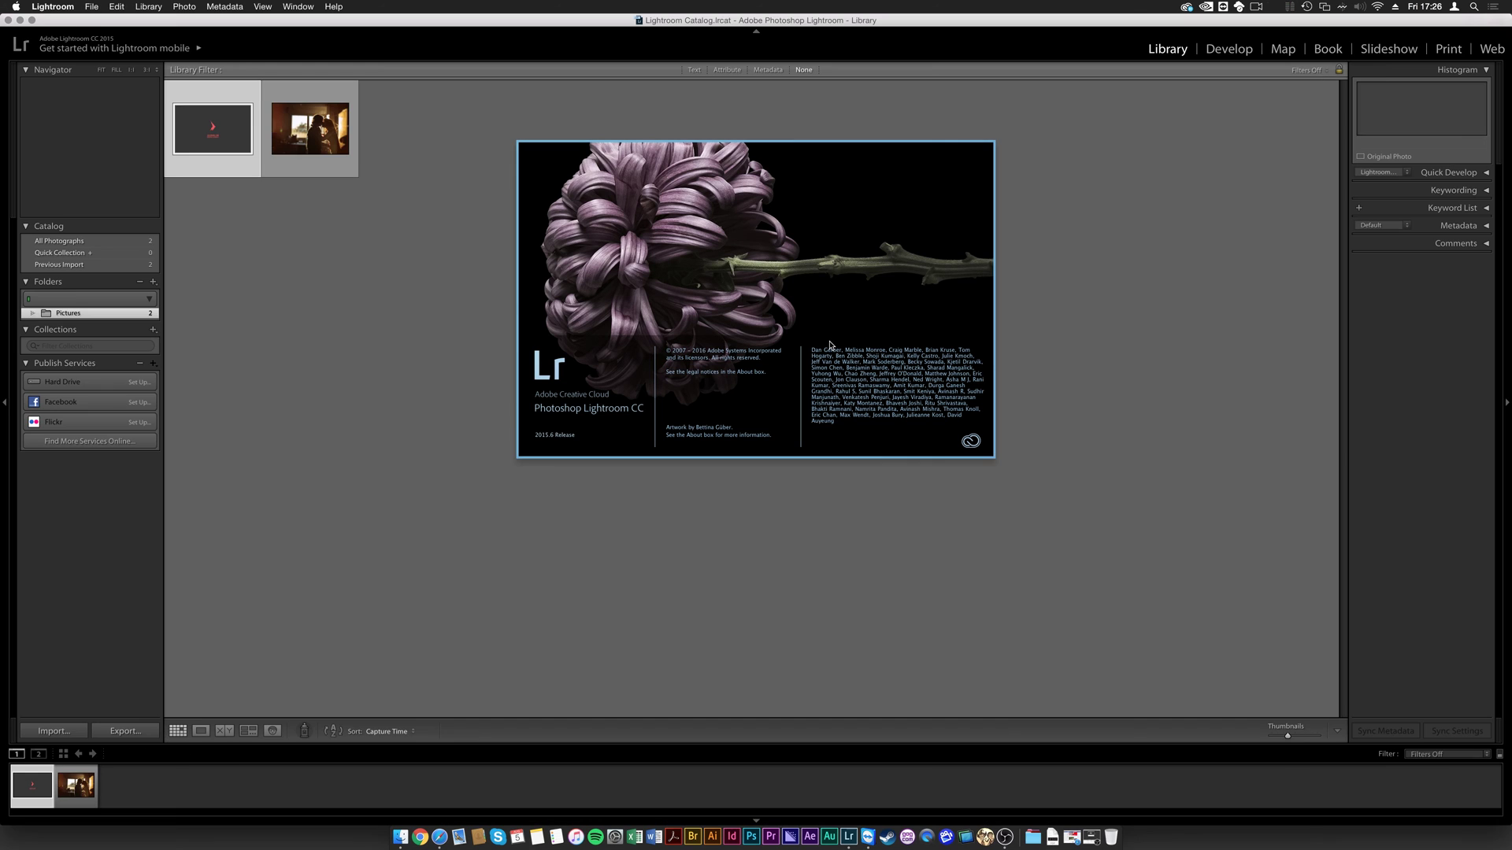
pyautogui.click(66, 7)
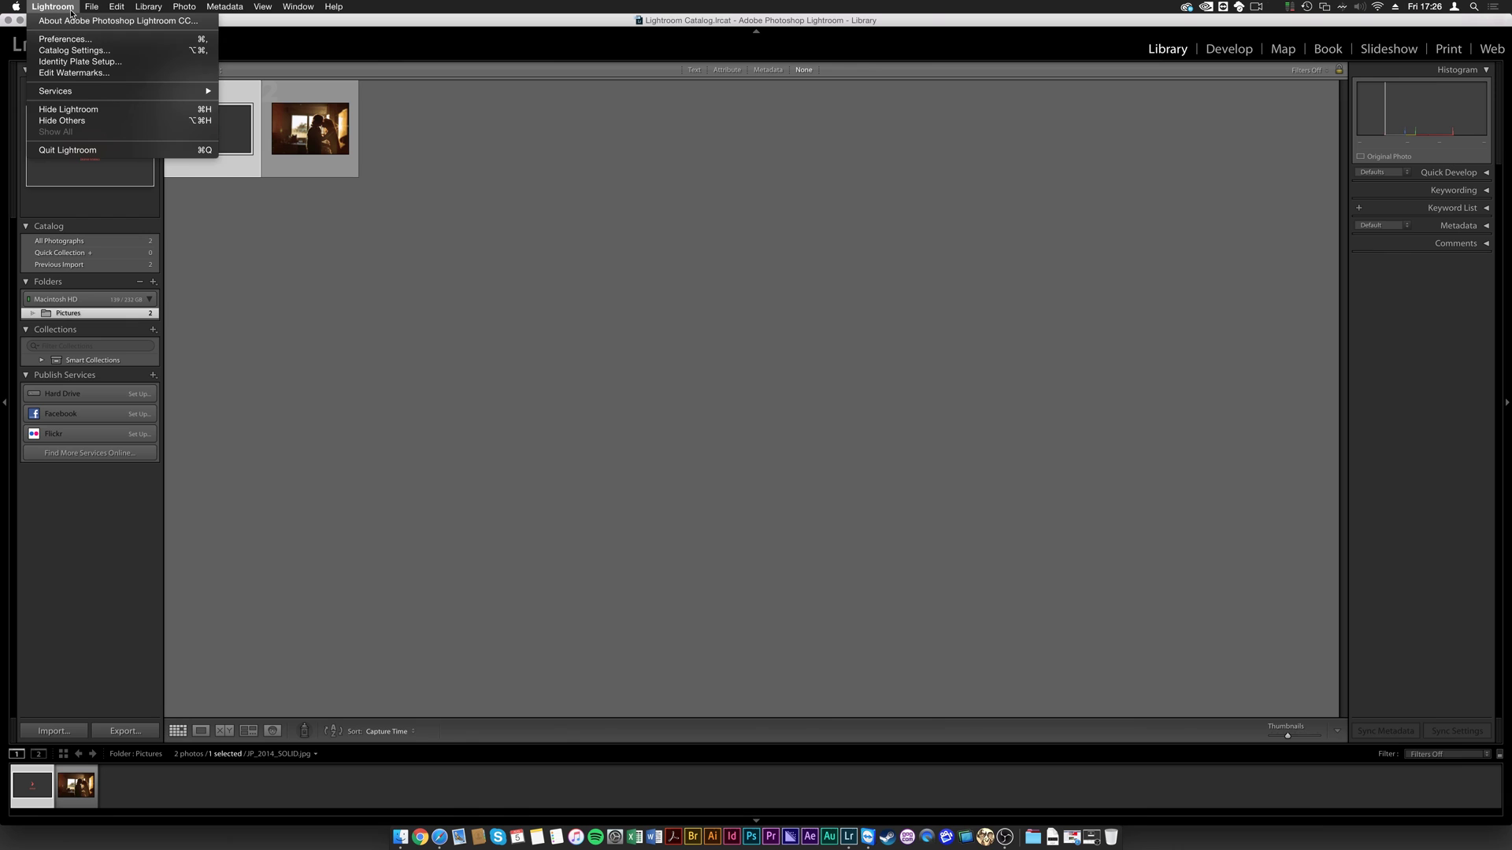
pyautogui.click(104, 108)
pyautogui.click(662, 413)
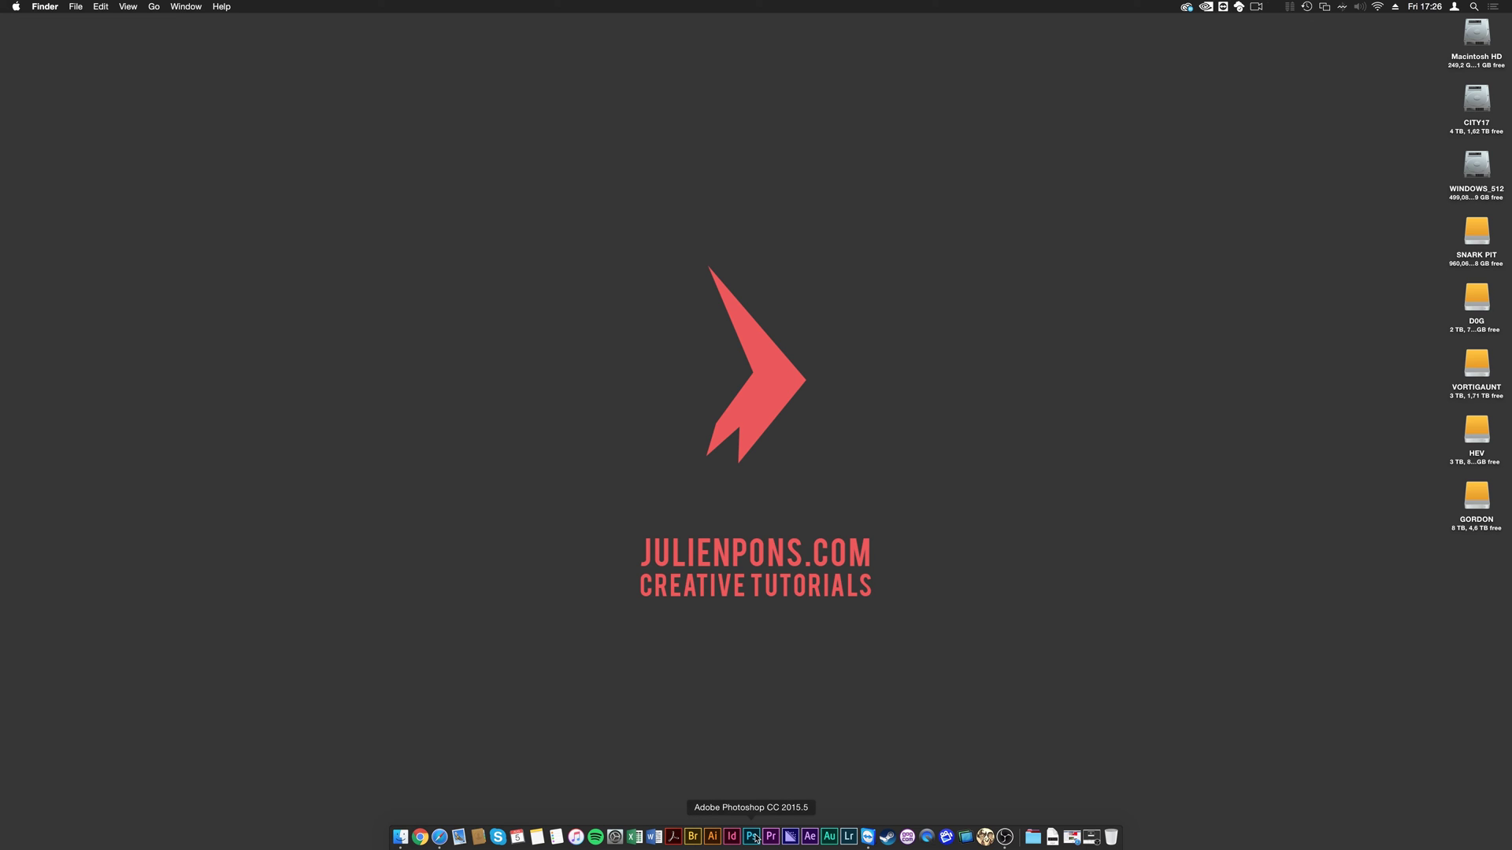
# Step: Relaunch Photoshop with the preferences reset and agree to delete the Adobe Photoshop Settings File
pyautogui.click(752, 838)
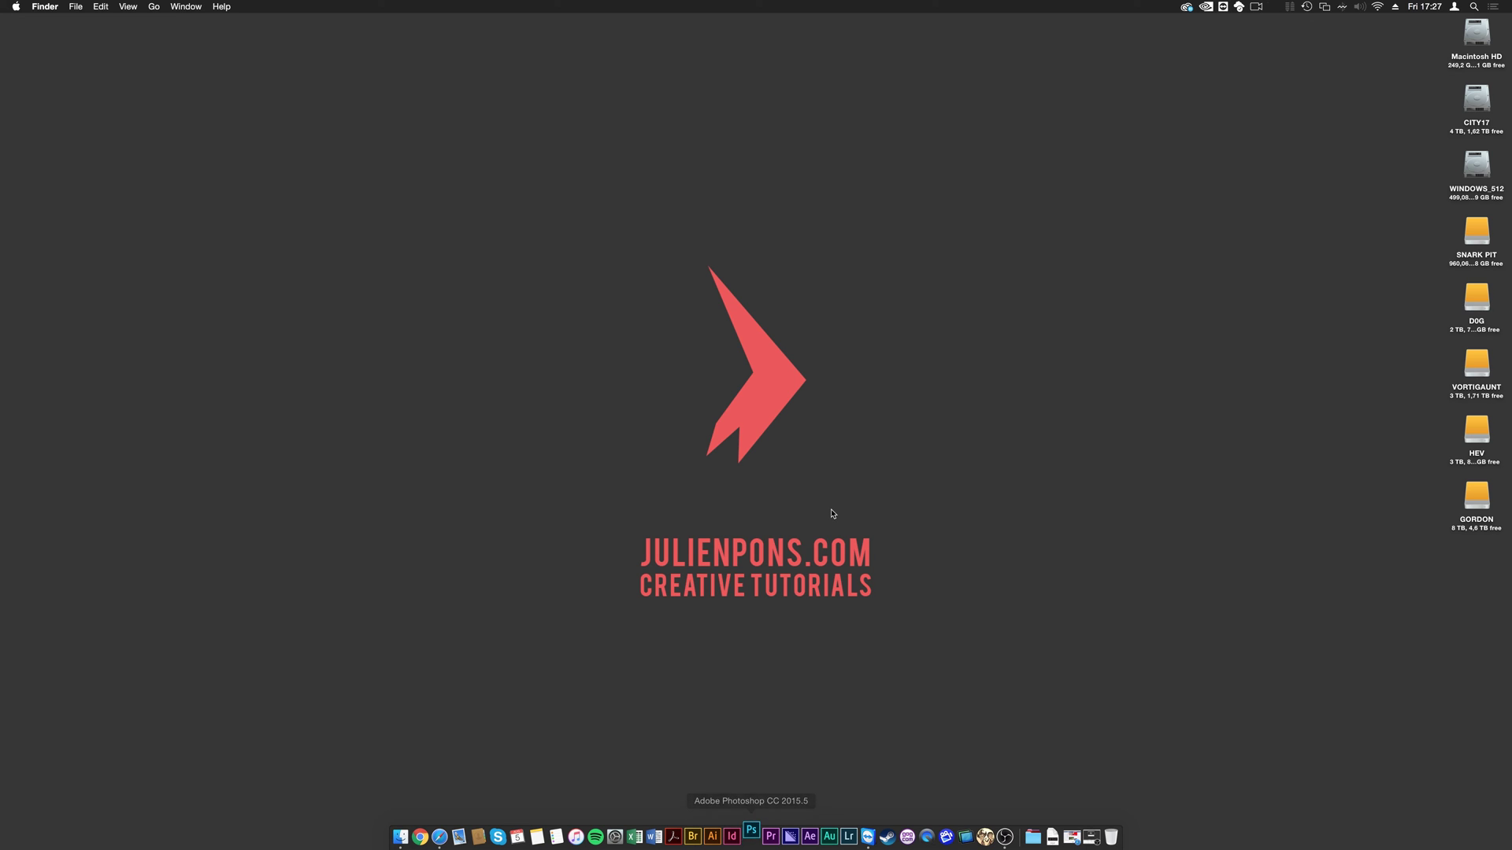
pyautogui.press('super+alt+shift')
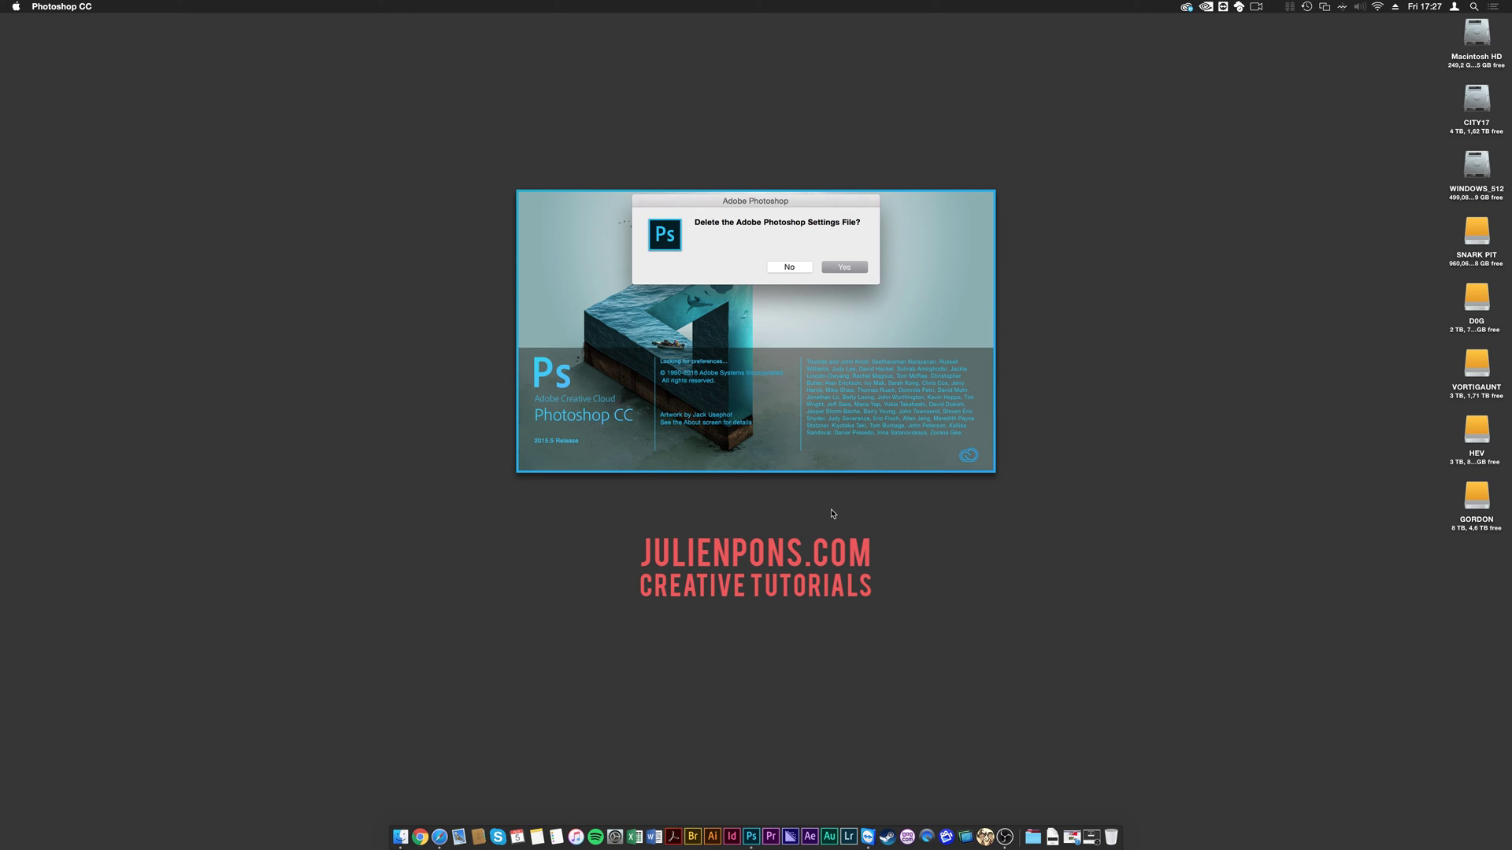
pyautogui.click(847, 267)
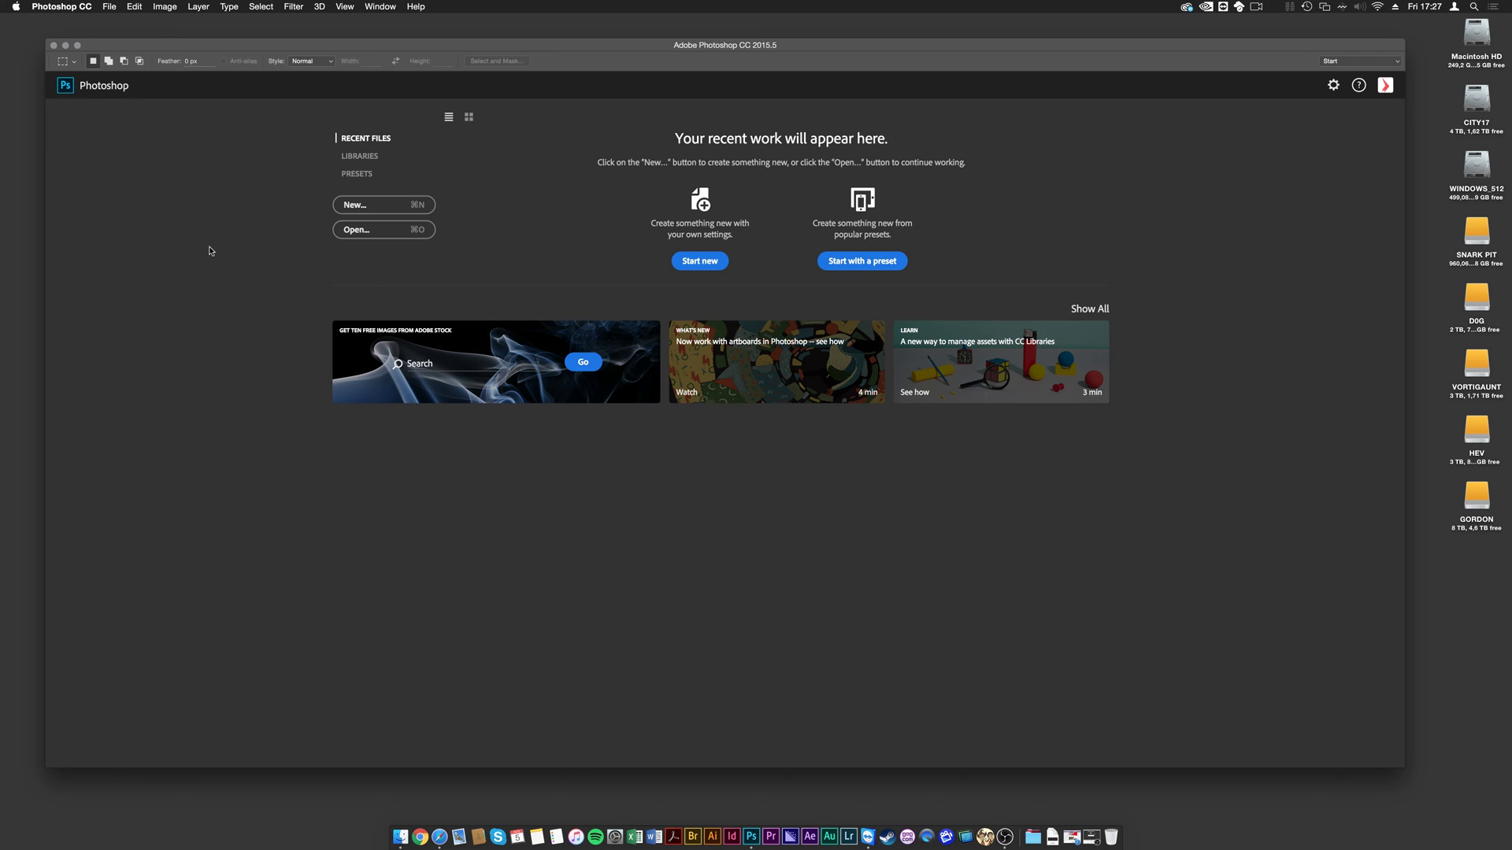
pyautogui.click(381, 7)
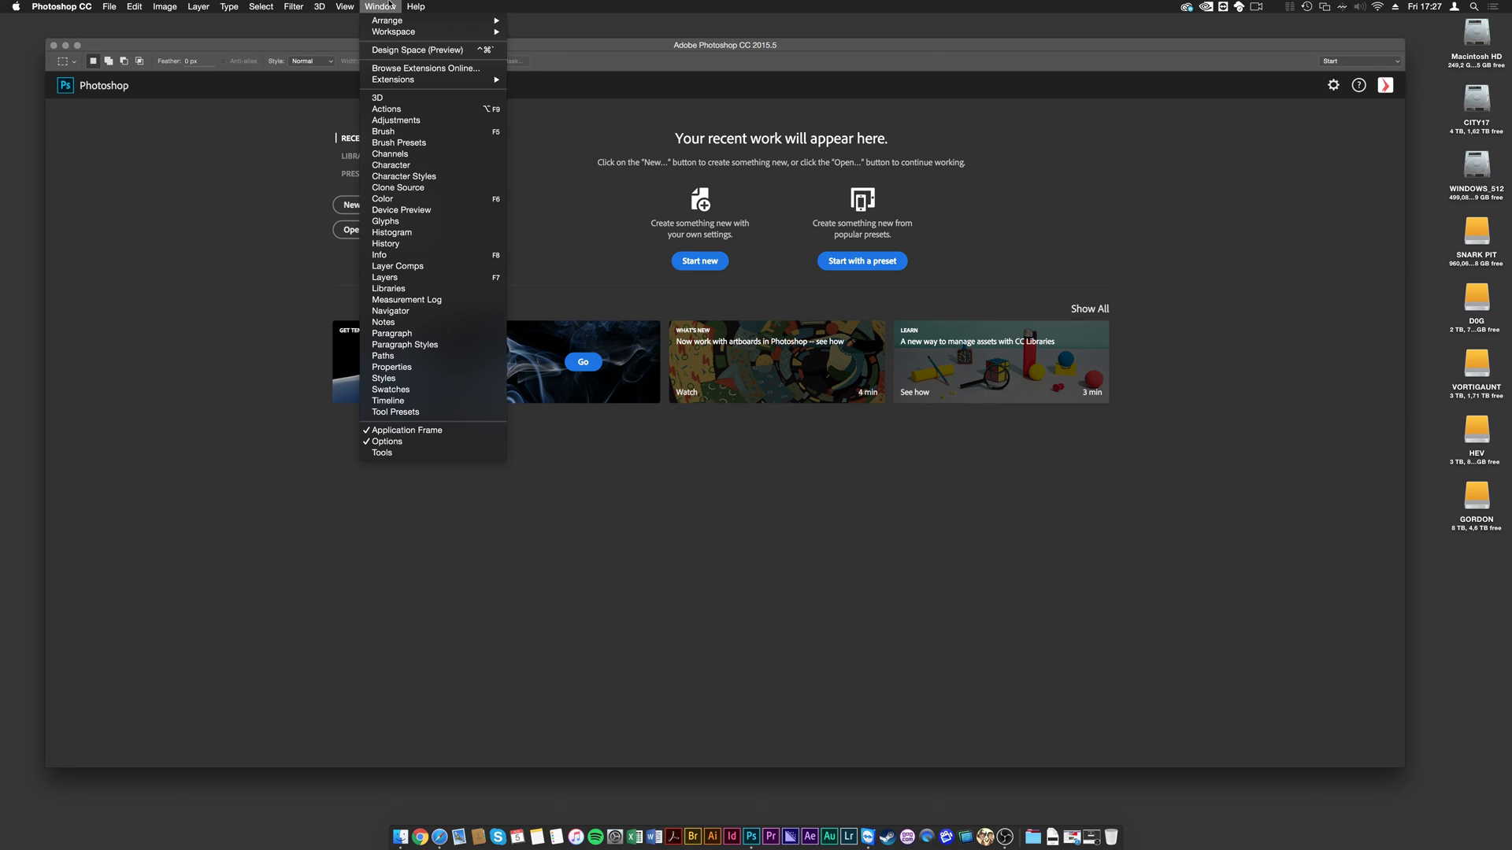
pyautogui.click(391, 4)
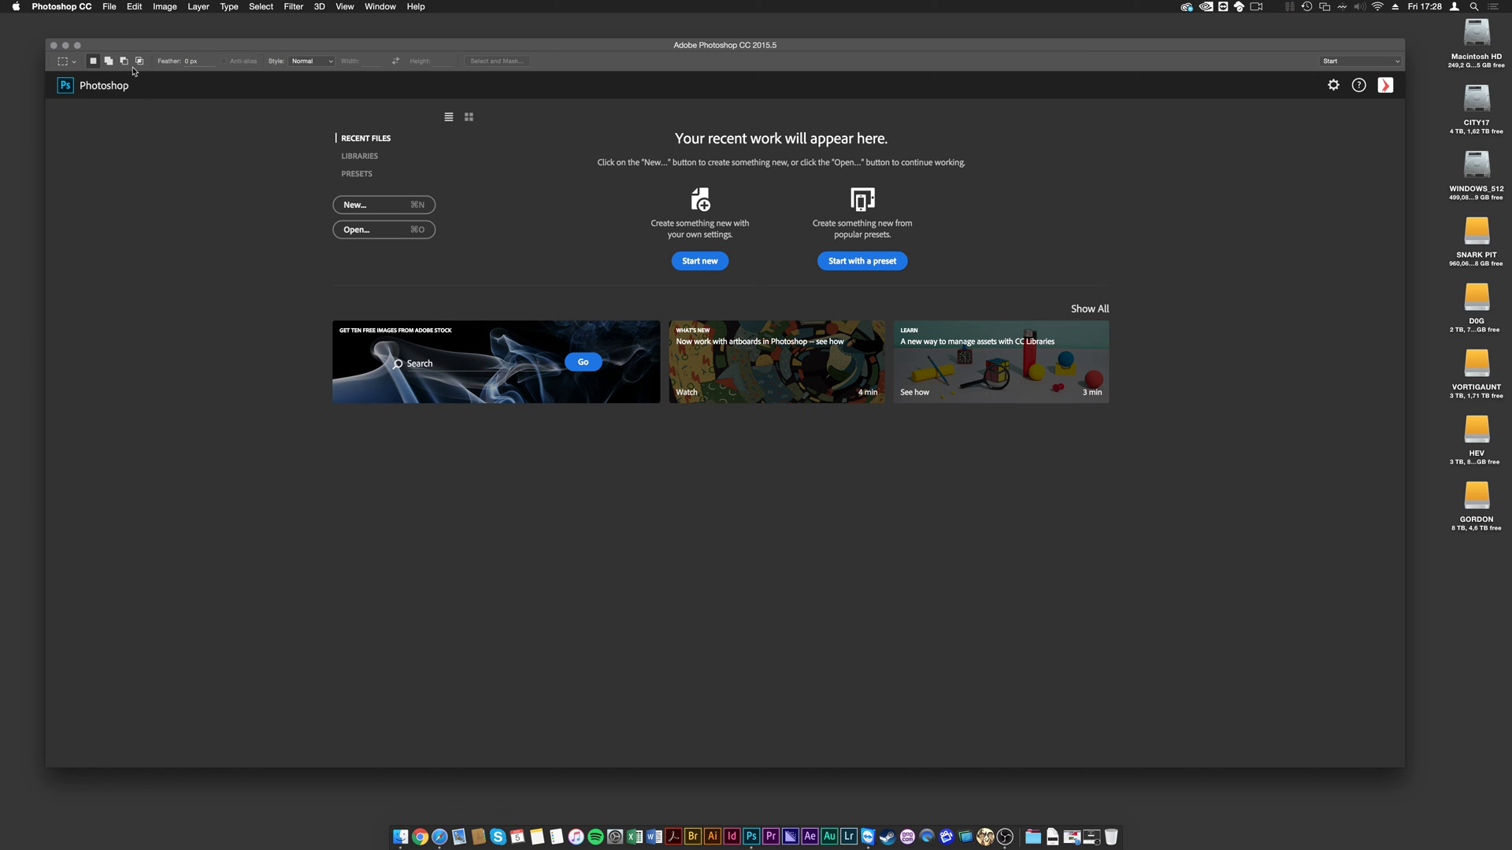
# Step: Review the Performance, General, Interface and Workspace preferences to check the settings after the reset
pyautogui.click(79, 7)
pyautogui.moveTo(89, 44)
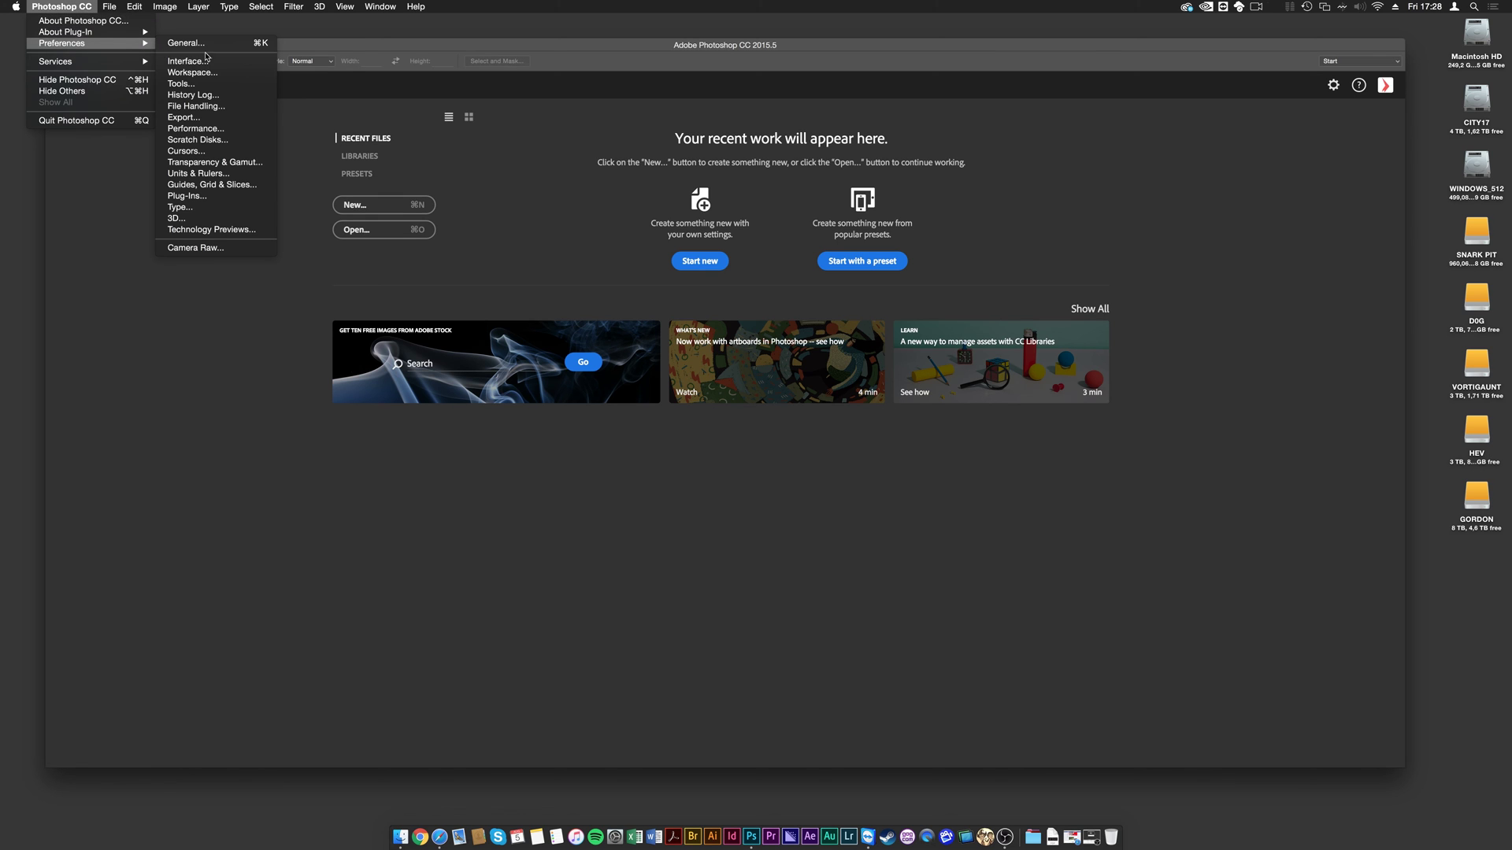
pyautogui.click(195, 129)
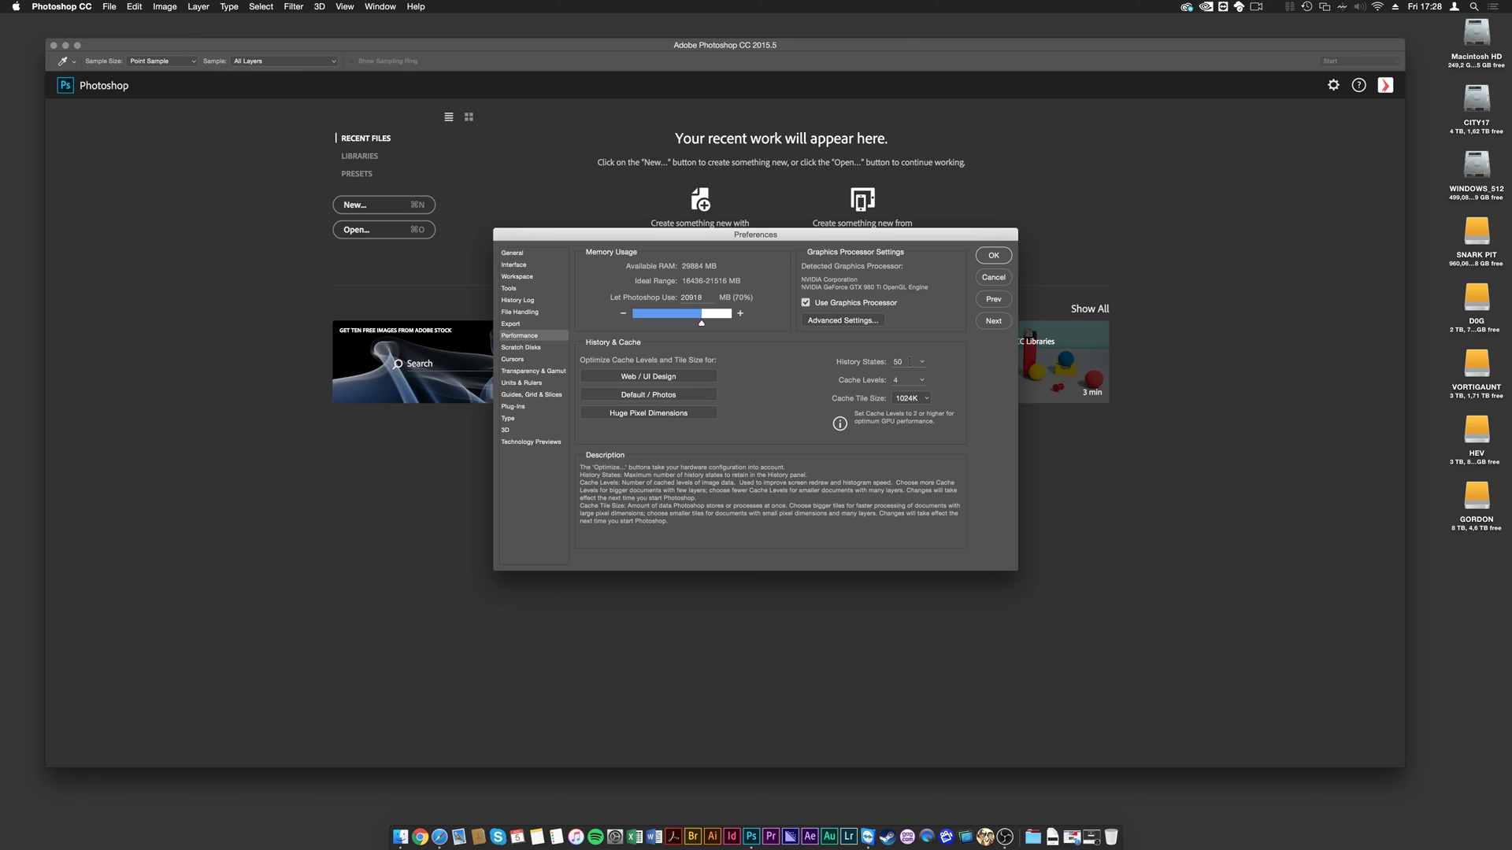
pyautogui.click(897, 361)
pyautogui.click(522, 253)
pyautogui.click(522, 265)
pyautogui.click(521, 277)
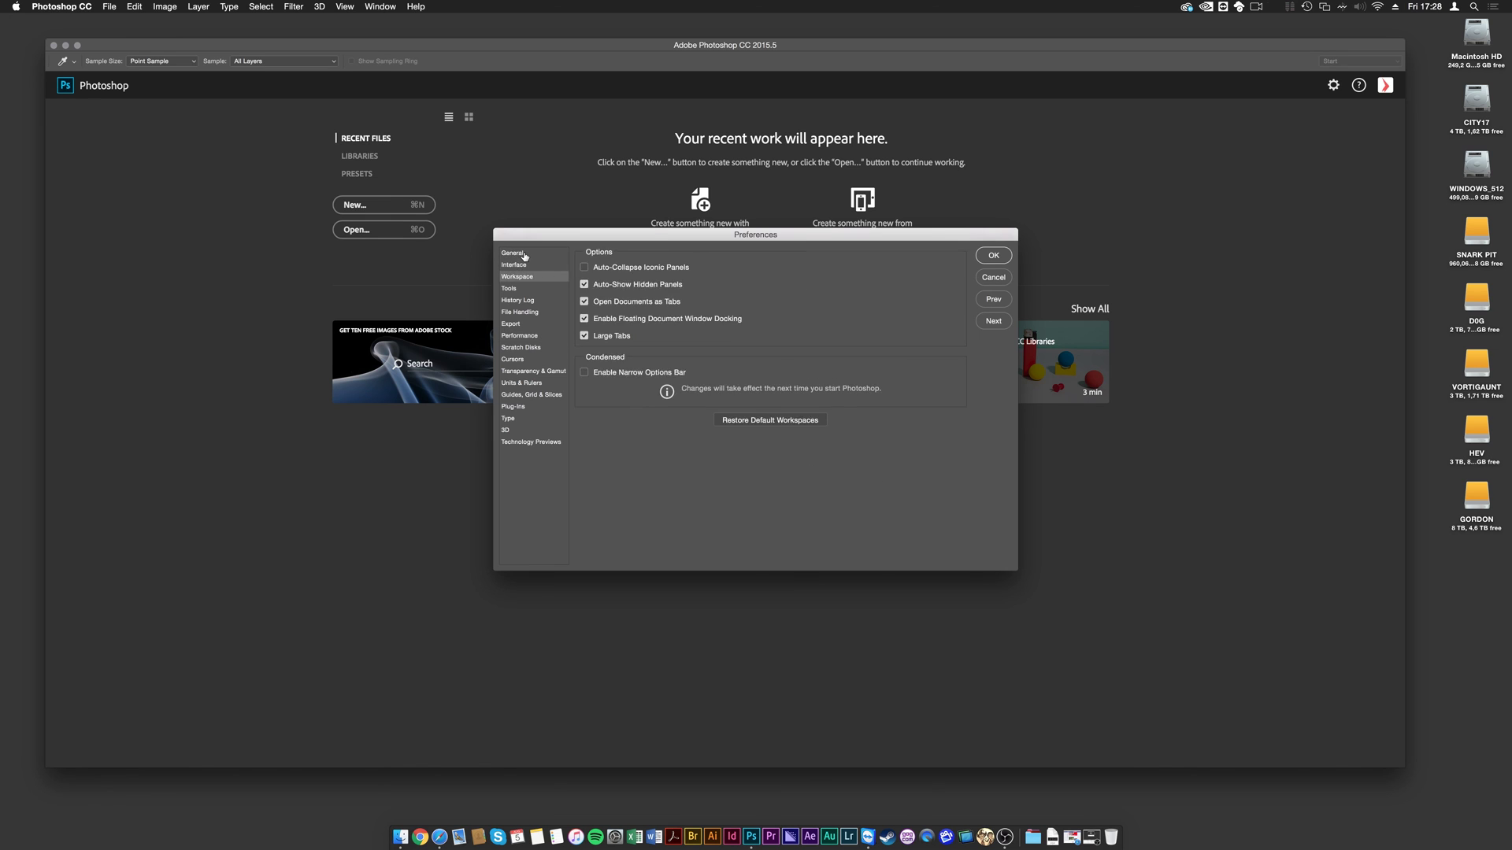
pyautogui.click(522, 253)
pyautogui.moveTo(651, 236)
pyautogui.mouseDown()
pyautogui.moveTo(629, 248)
pyautogui.moveTo(663, 252)
pyautogui.mouseUp()
# Step: In the Interface preferences, try the darkest color theme and return to the second-darkest one
pyautogui.click(552, 281)
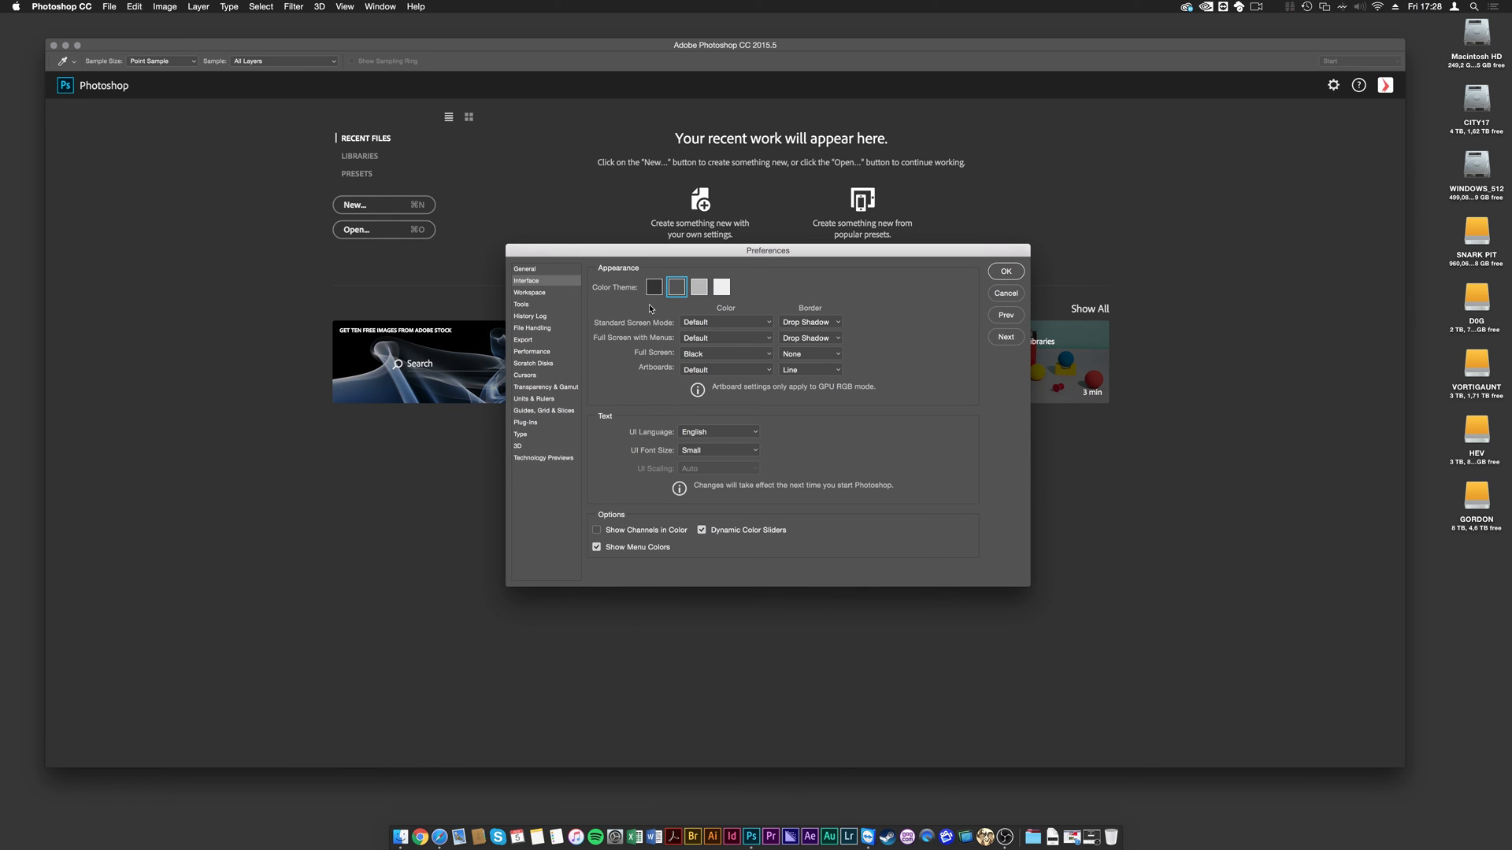
pyautogui.click(654, 287)
pyautogui.click(676, 287)
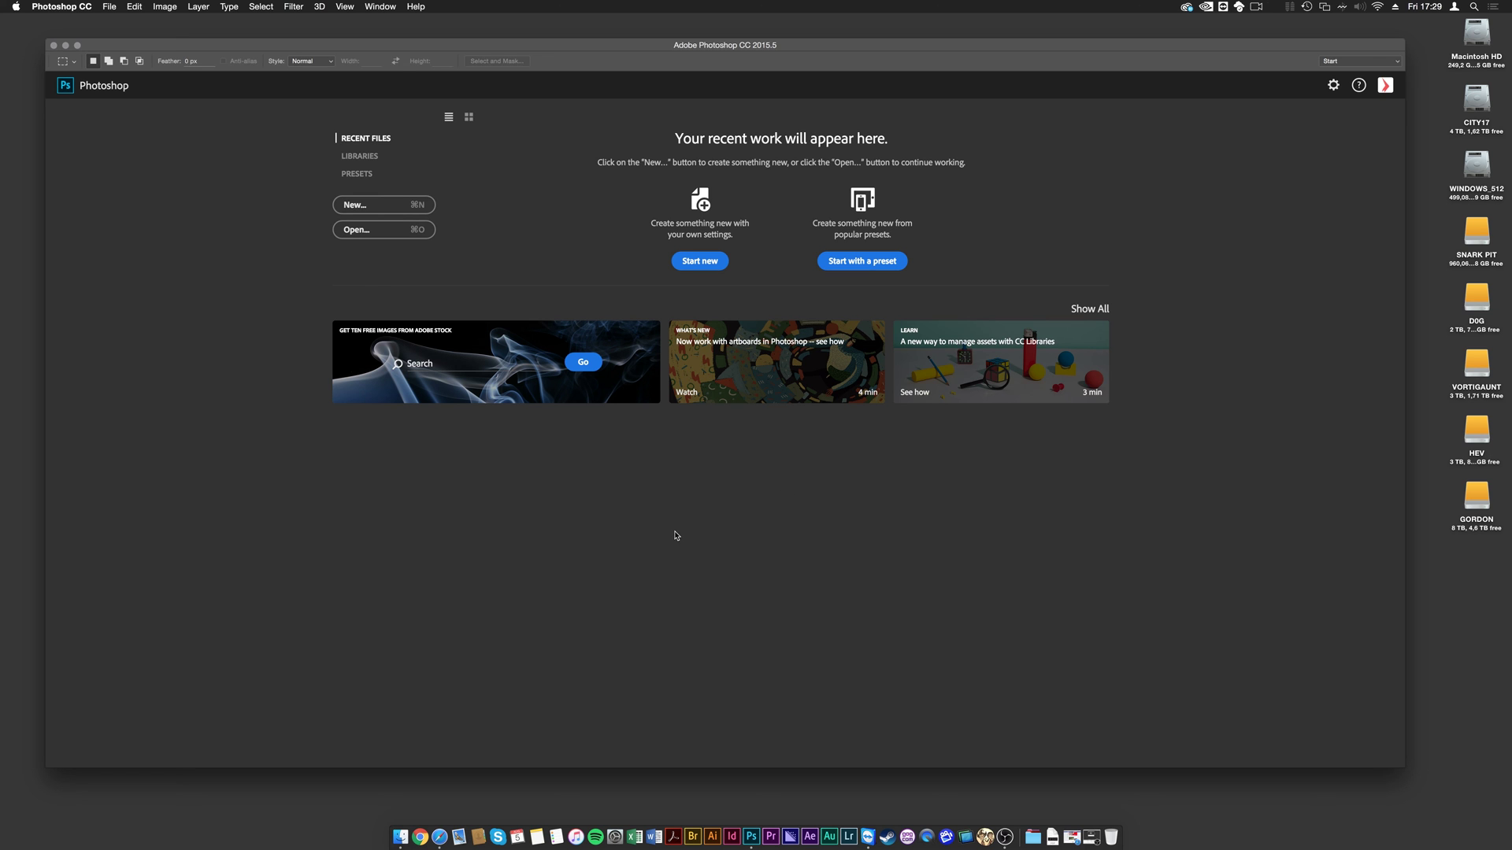
# Step: Switch to Safari and look through the open Facebook page, the author's website and the YouTube channel's videos
pyautogui.click(439, 837)
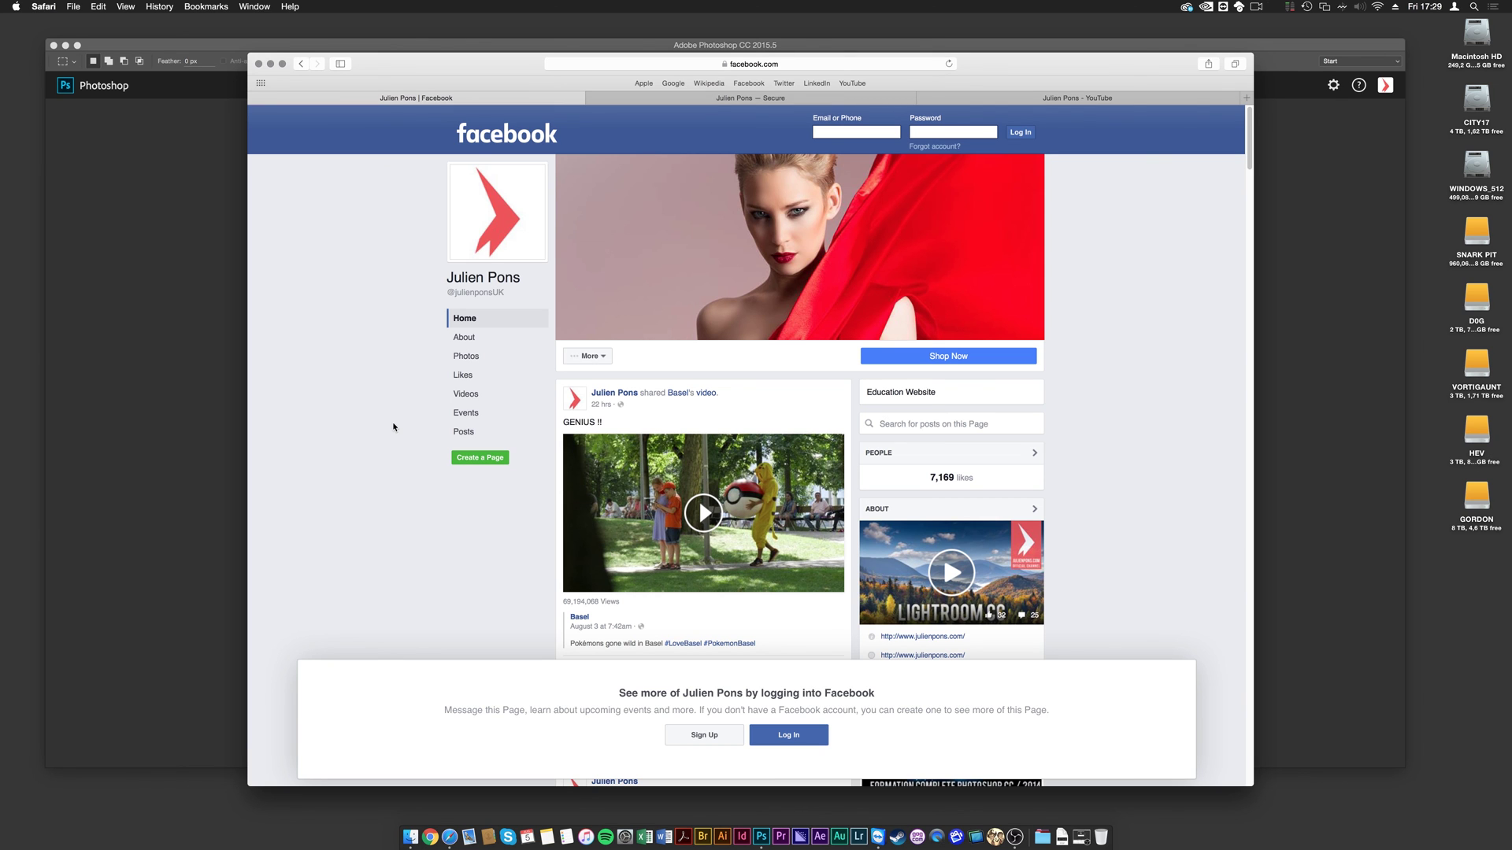
pyautogui.scroll(-20, 393, 428)
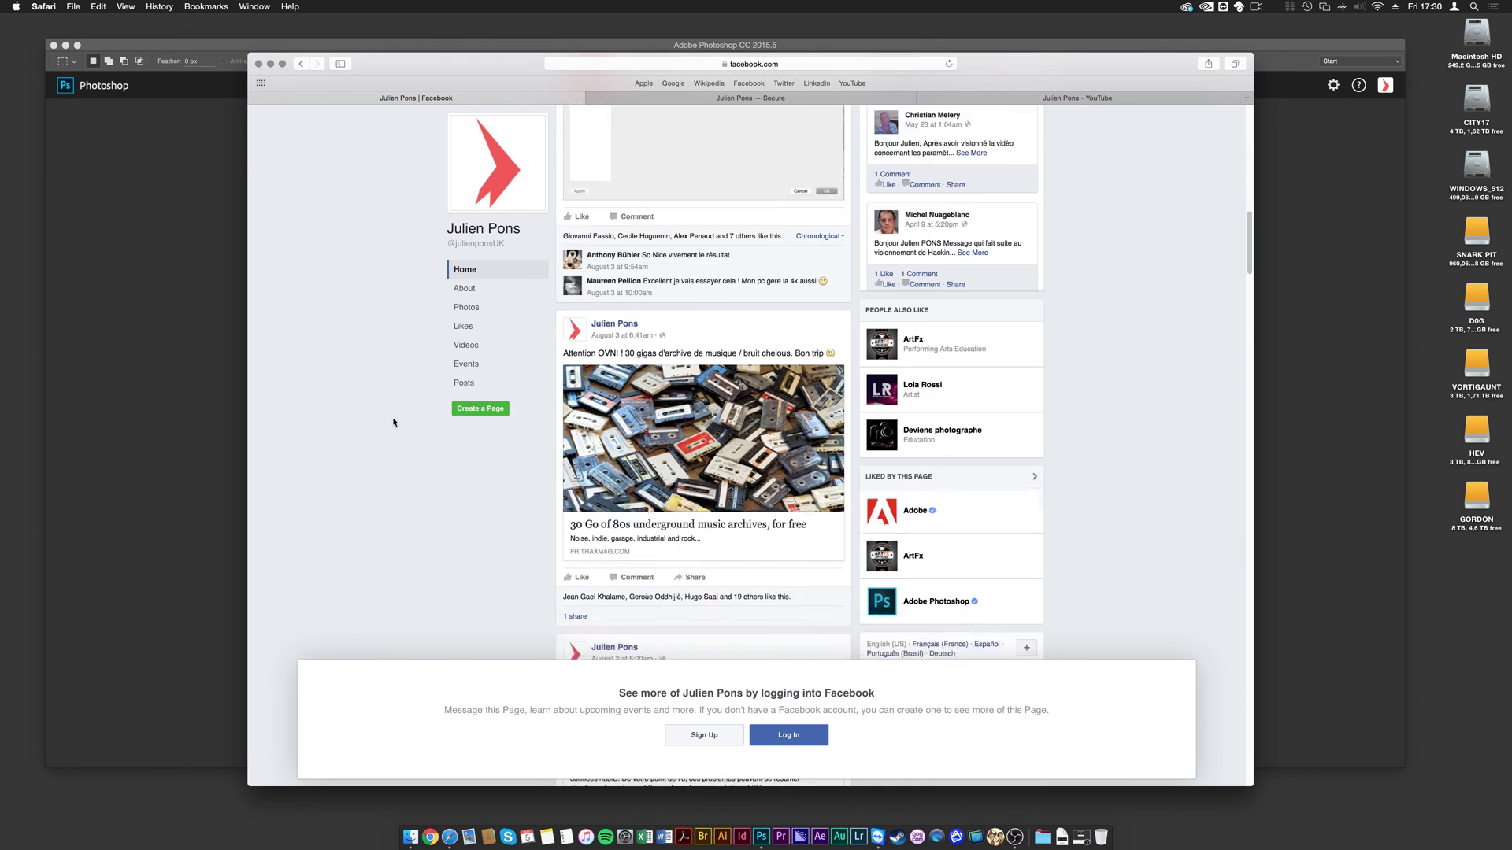
pyautogui.scroll(15, 393, 423)
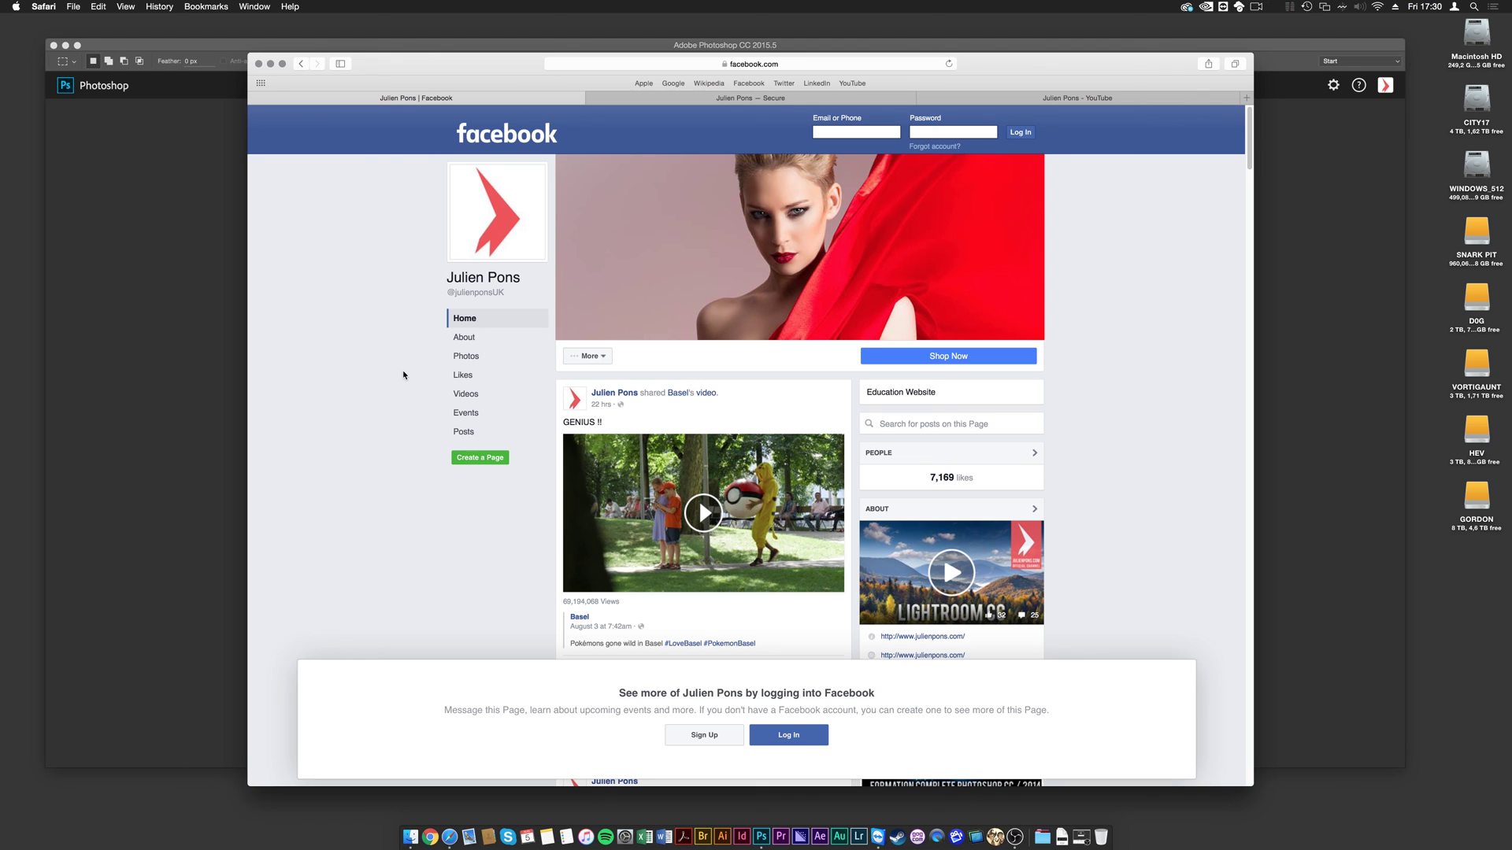
pyautogui.click(788, 100)
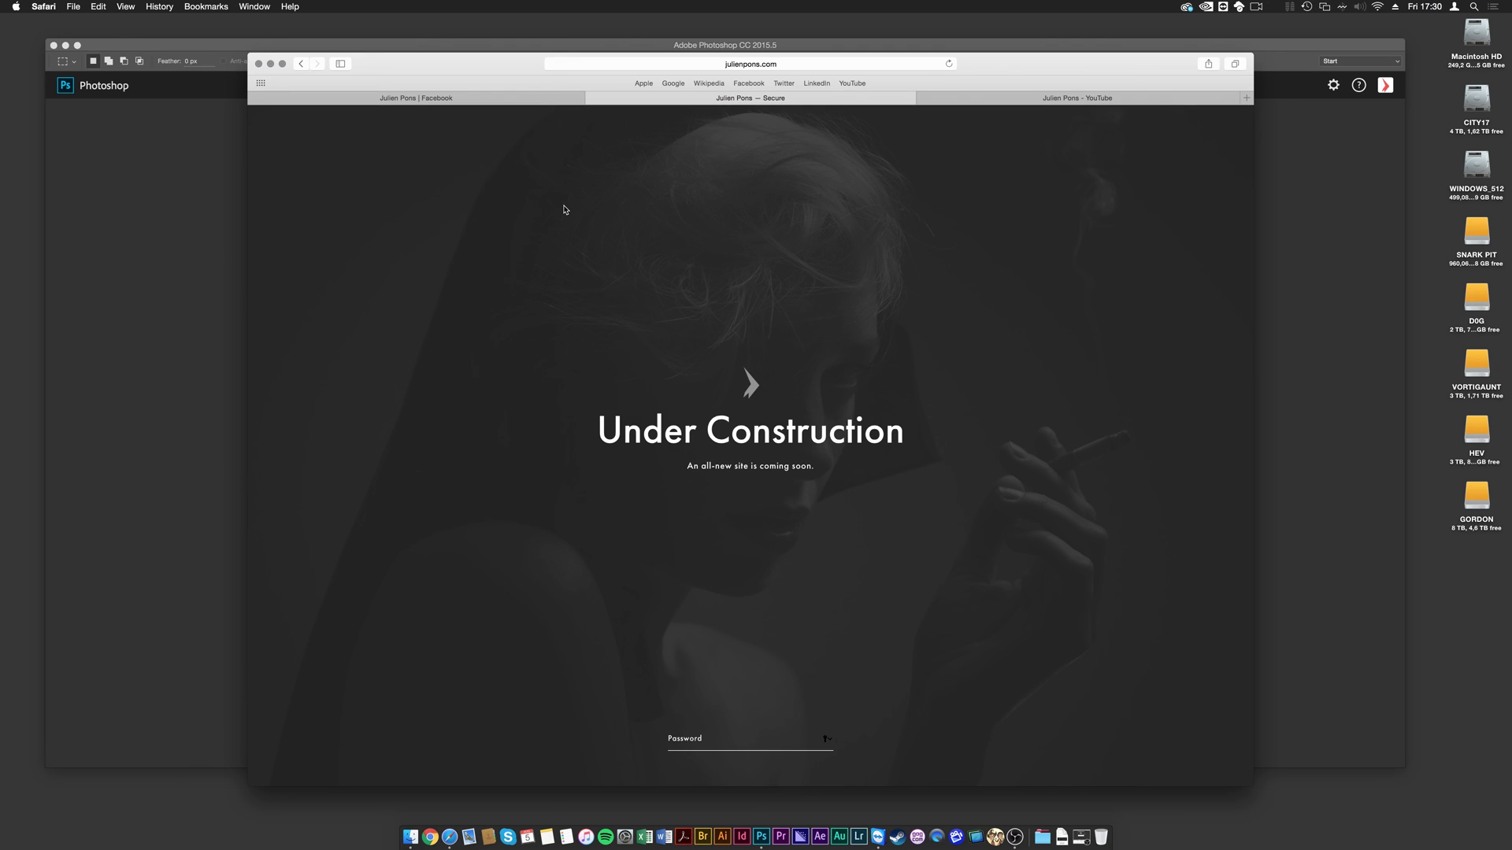
pyautogui.click(1063, 98)
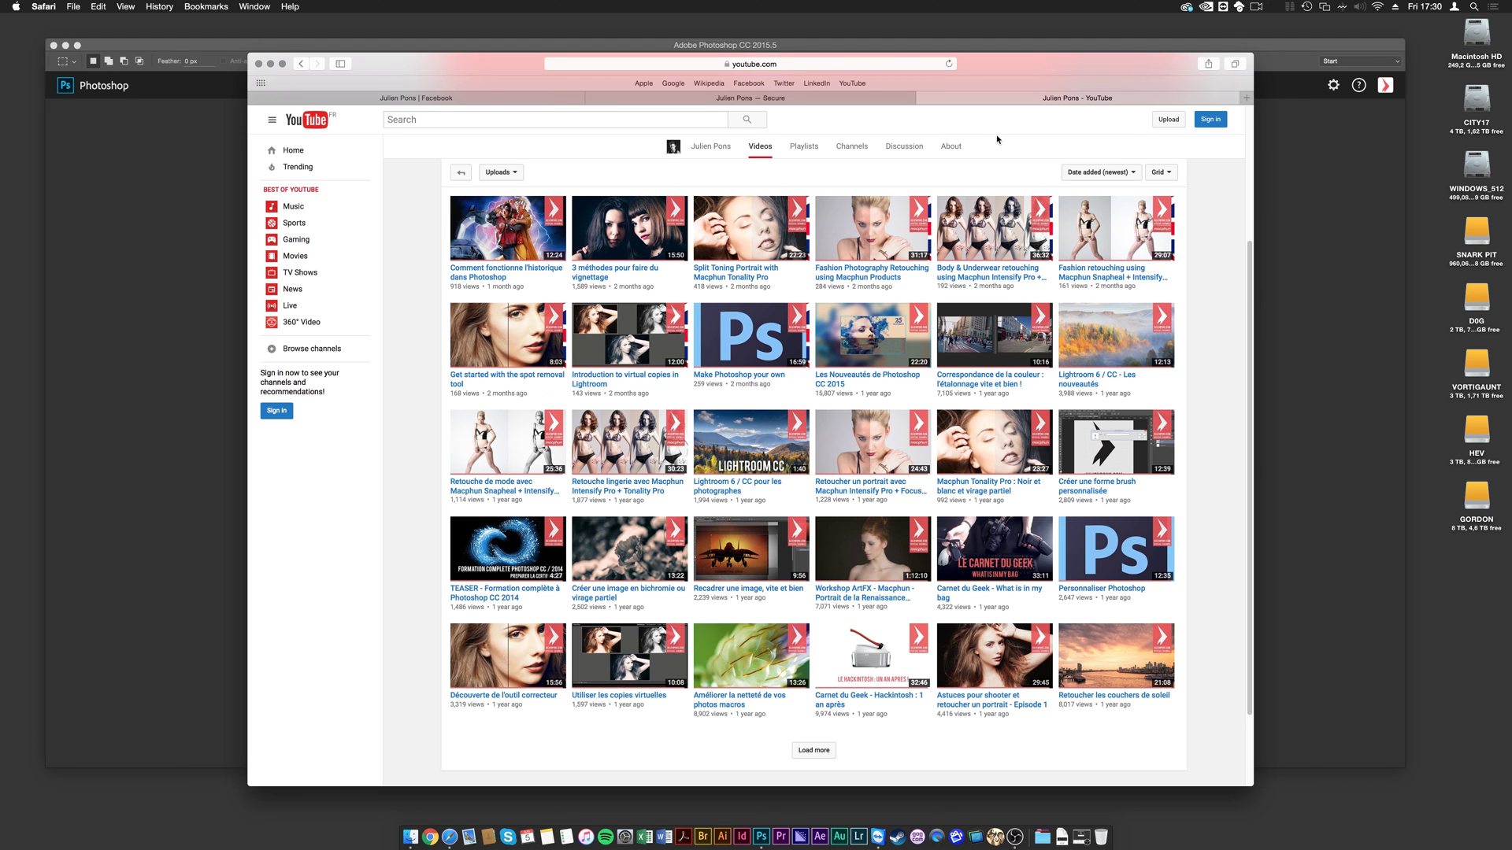
pyautogui.scroll(2, 1200, 312)
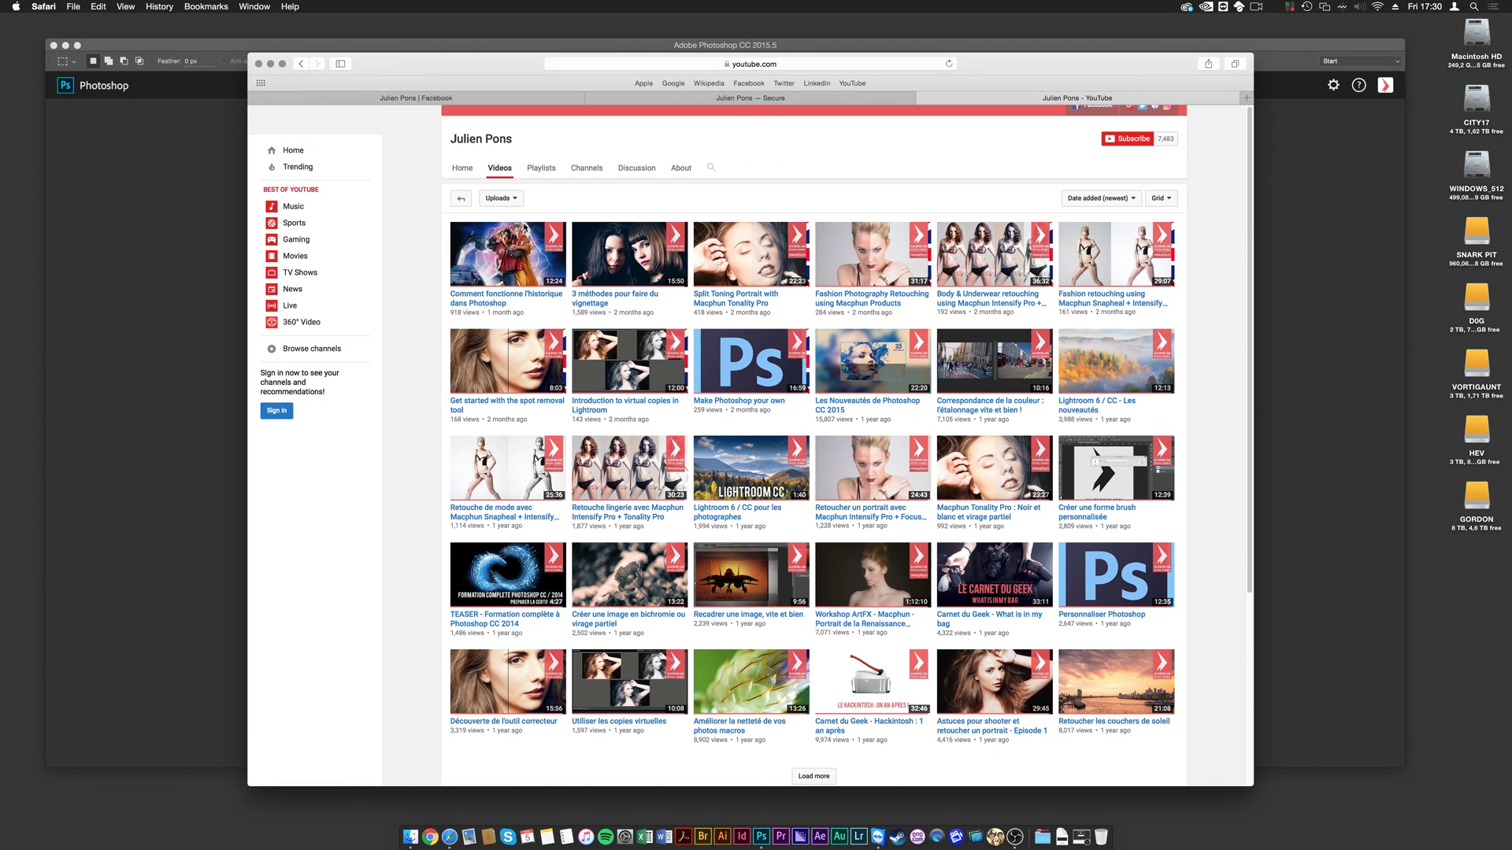